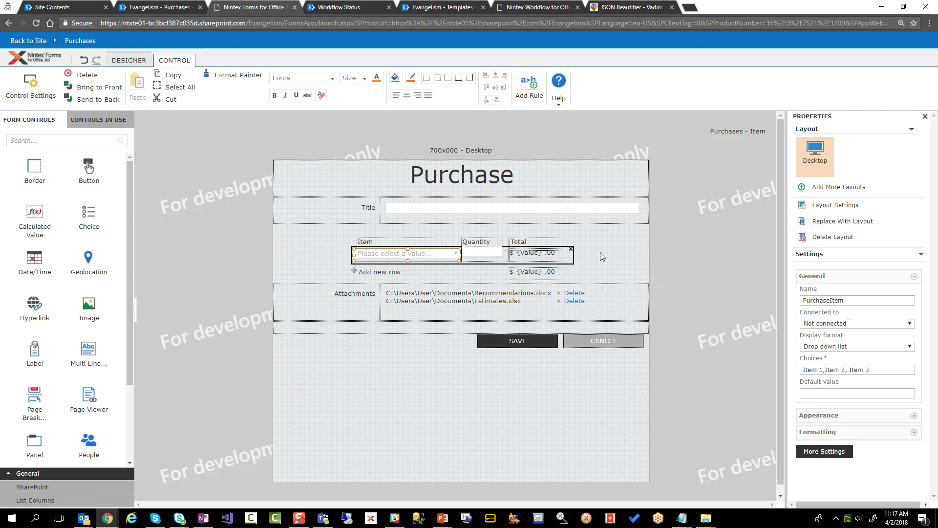
pyautogui.click(432, 213)
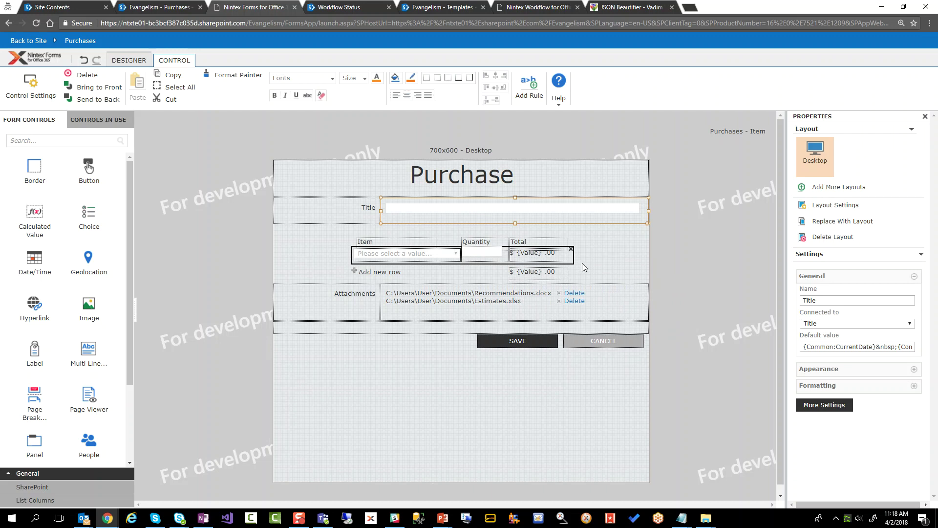
pyautogui.click(505, 307)
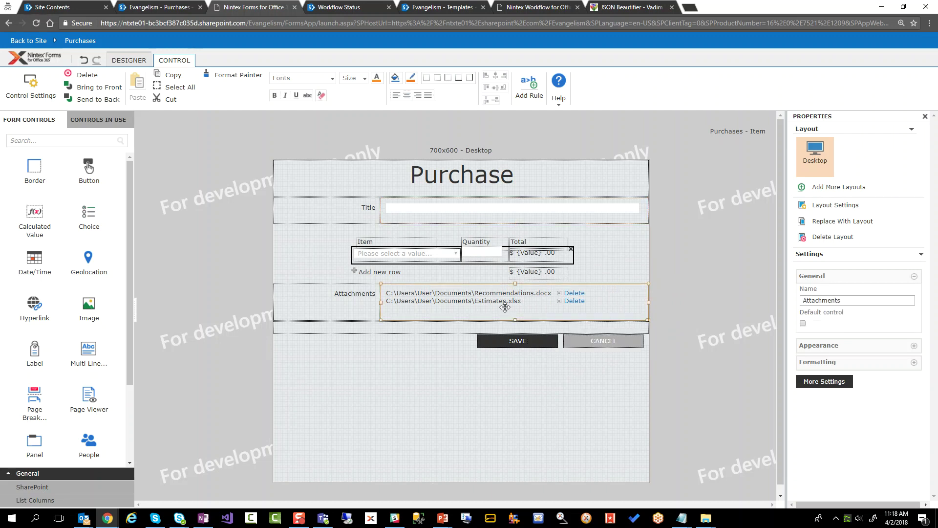
# Check that the Attachments field validation sets minimum and maximum attachments to 1, then return to the Purchases list.
pyautogui.doubleClick(505, 307)
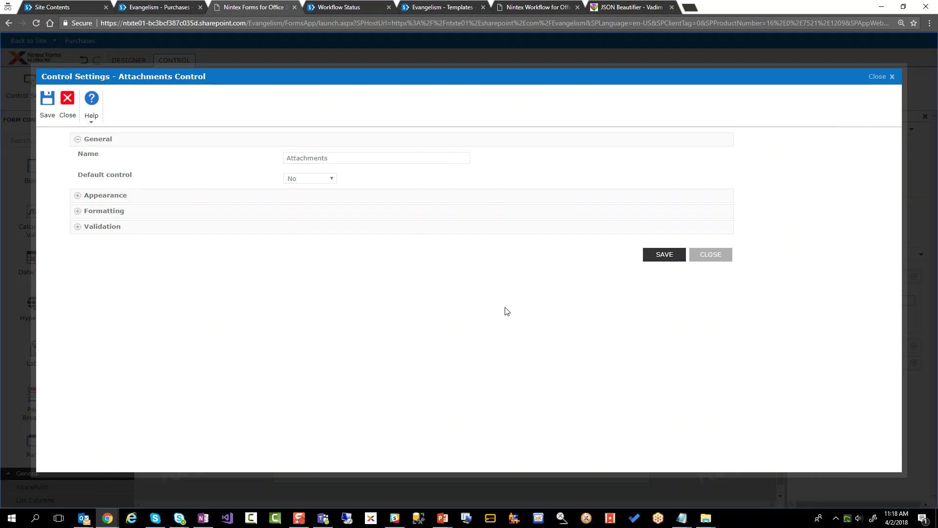
pyautogui.click(123, 230)
pyautogui.click(327, 244)
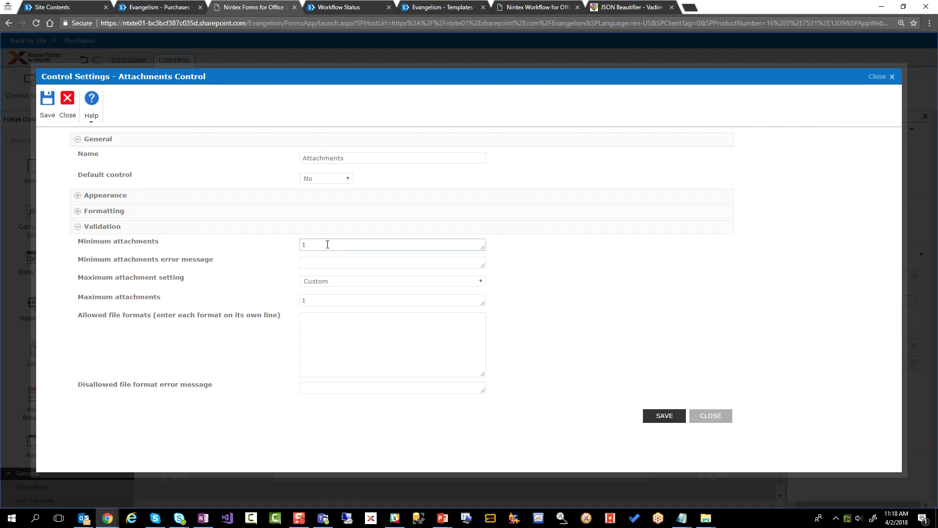
pyautogui.write('1')
pyautogui.doubleClick(336, 299)
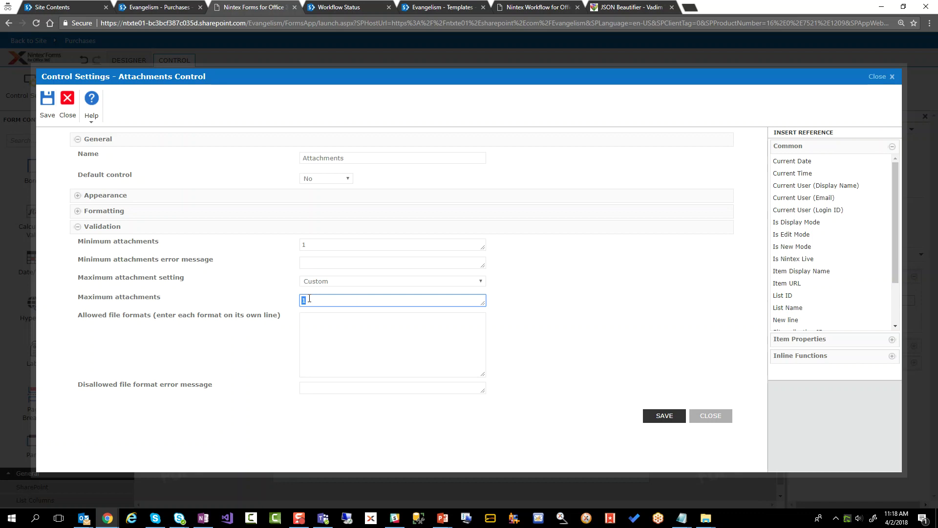
pyautogui.click(709, 414)
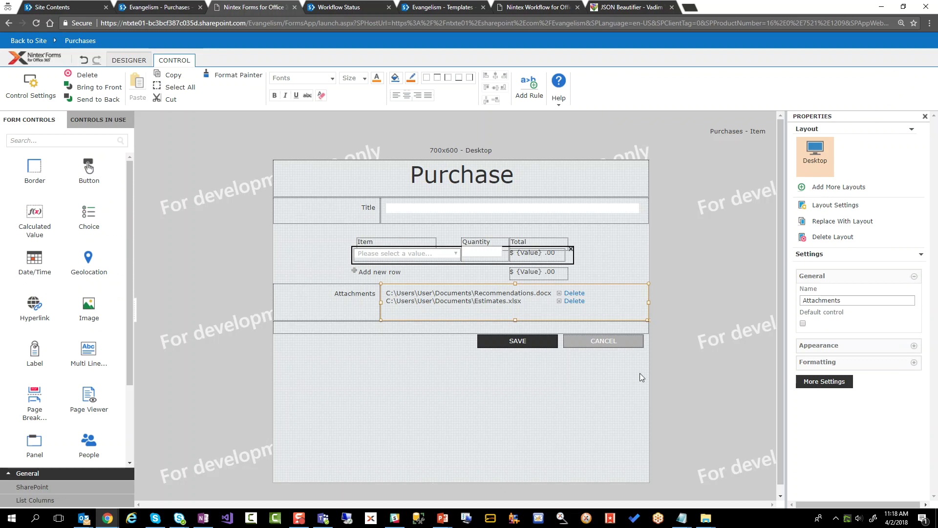
pyautogui.click(162, 7)
# Start a new purchase with rows Item 3 quantity 2 and Item 1 quantity 5.
pyautogui.click(141, 128)
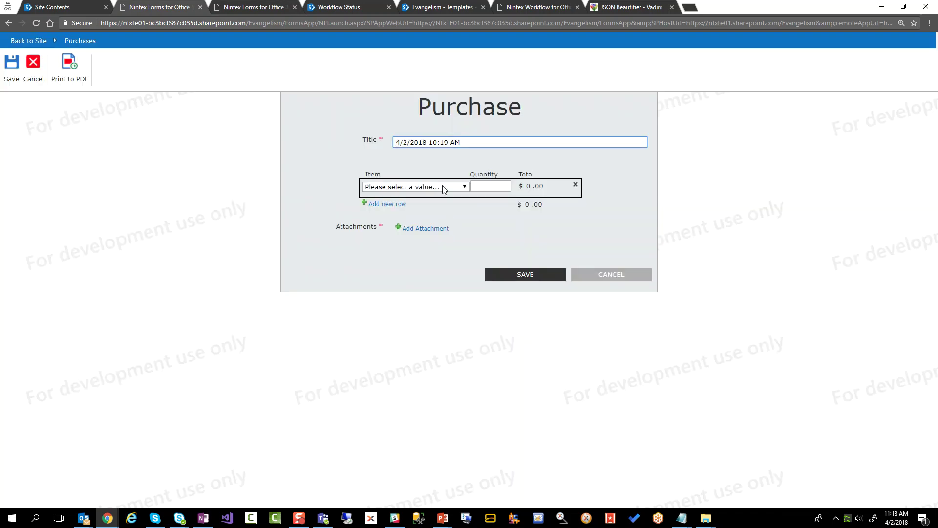
pyautogui.click(443, 188)
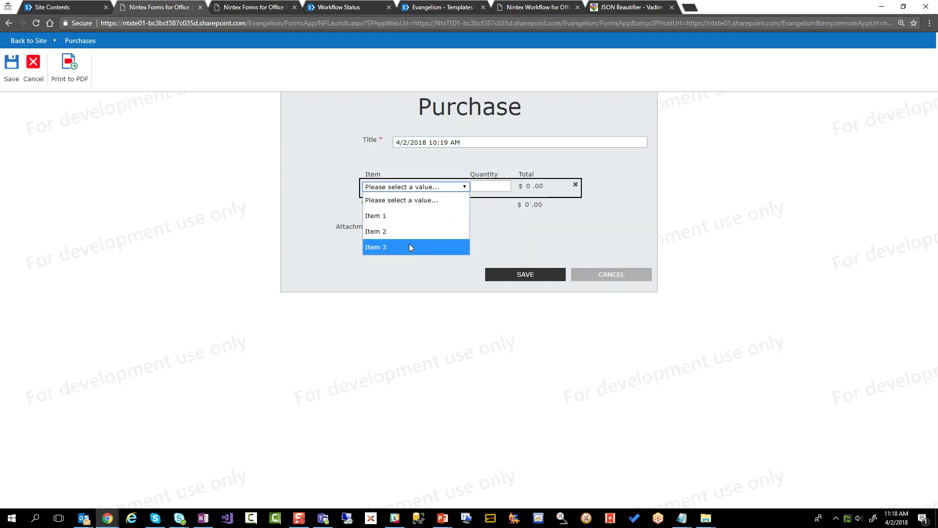
pyautogui.click(447, 245)
pyautogui.click(479, 185)
pyautogui.write('2')
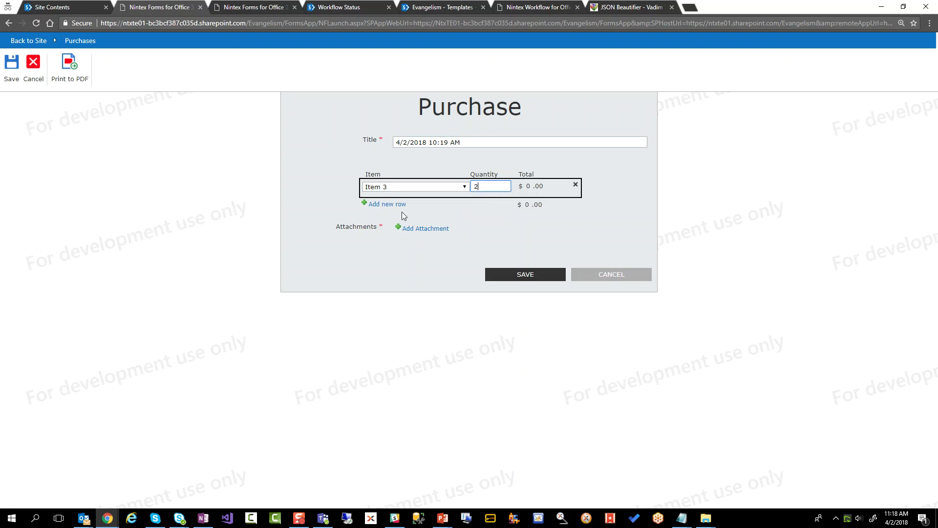
pyautogui.click(398, 204)
pyautogui.click(398, 206)
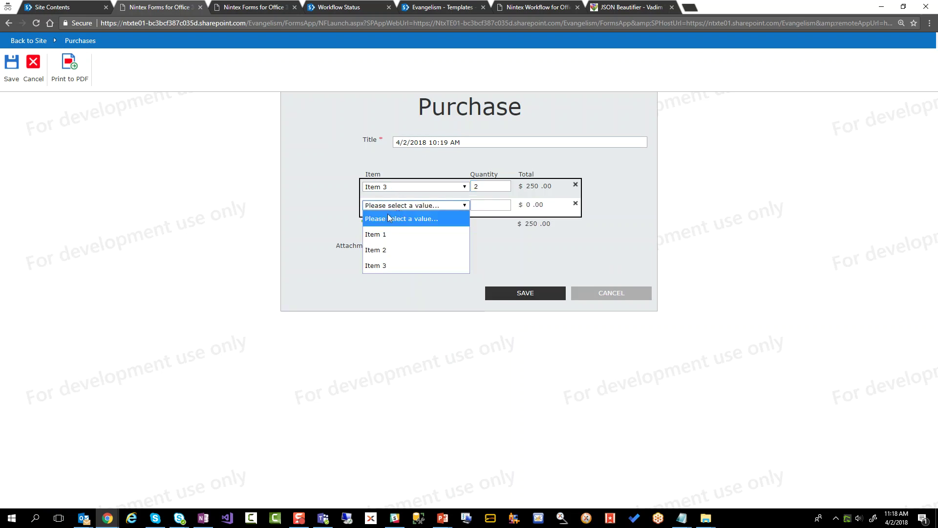
pyautogui.click(387, 234)
pyautogui.click(479, 205)
pyautogui.write('5')
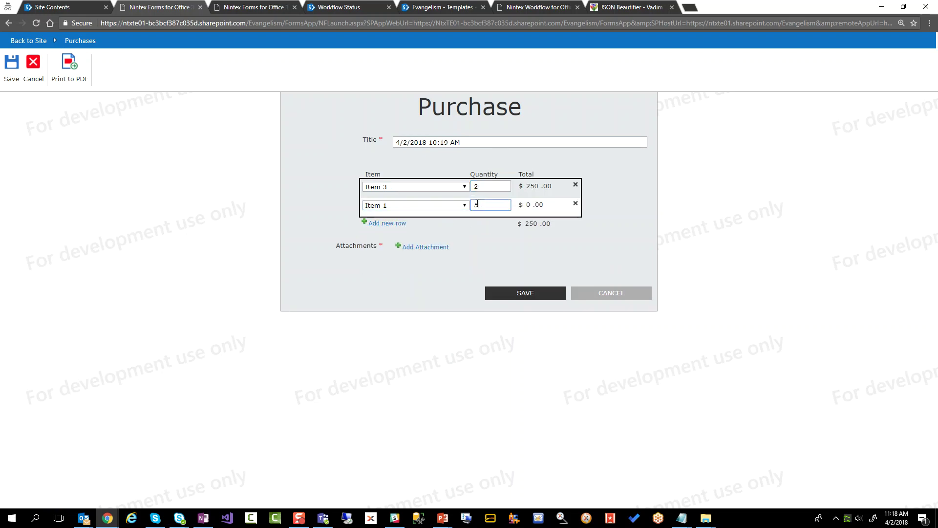
# Add a third row for Item 2 with quantity 23.
pyautogui.click(387, 223)
pyautogui.click(388, 224)
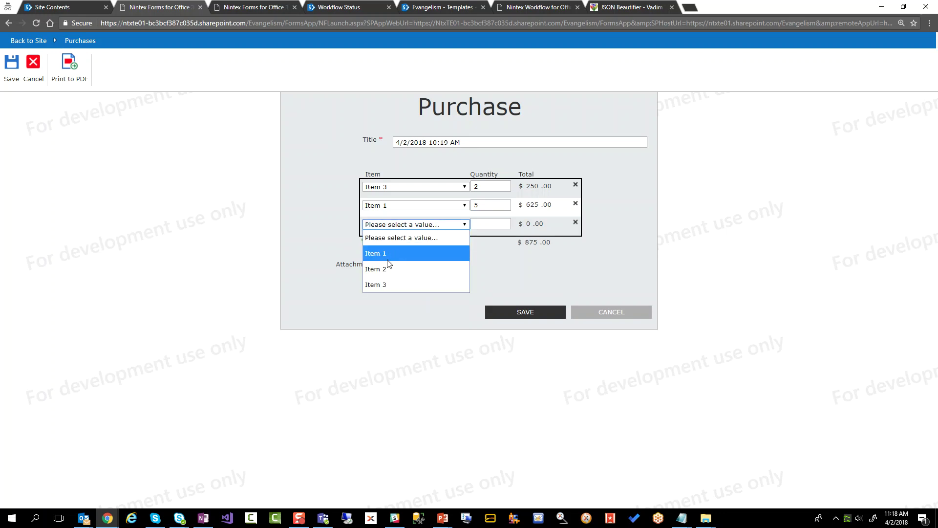
pyautogui.click(389, 268)
pyautogui.click(484, 224)
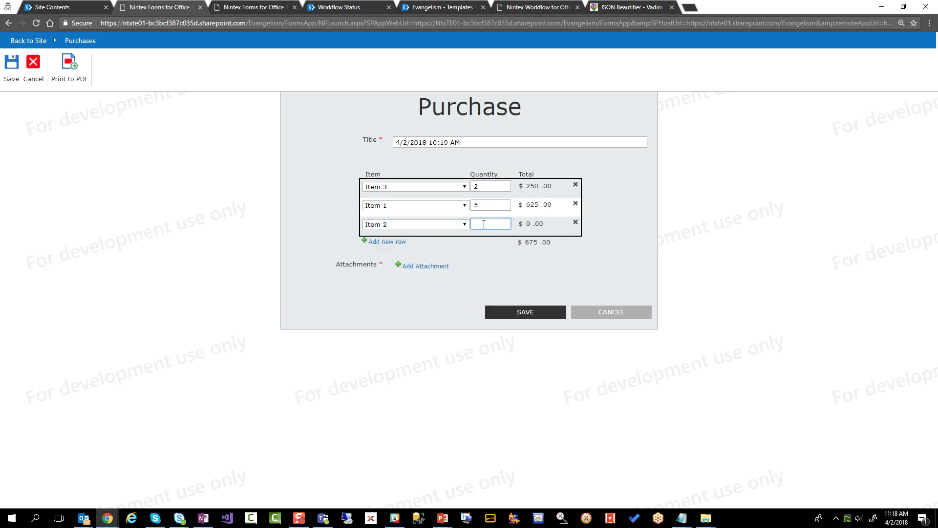
pyautogui.write('23')
pyautogui.hotkey('shift', 'Tab')
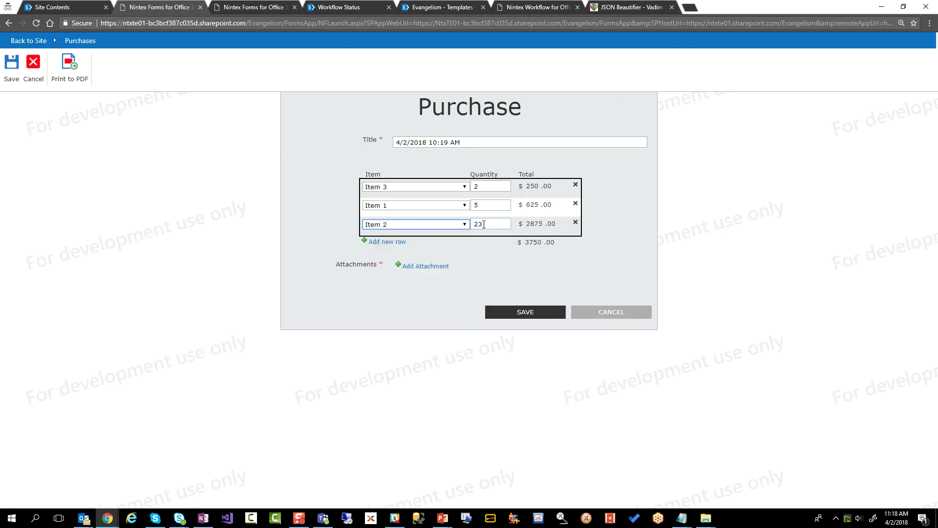
# Attach Receipt.png to the purchase and save the item.
pyautogui.click(419, 265)
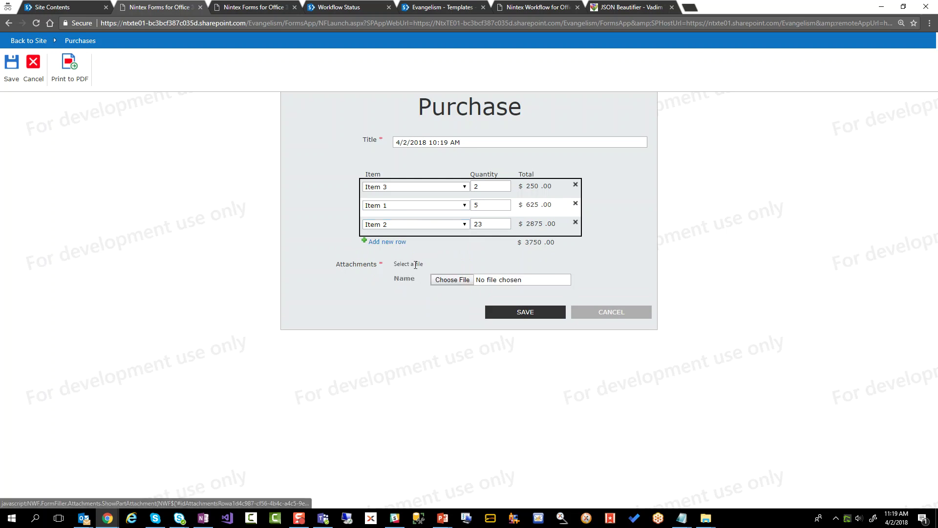
pyautogui.click(451, 280)
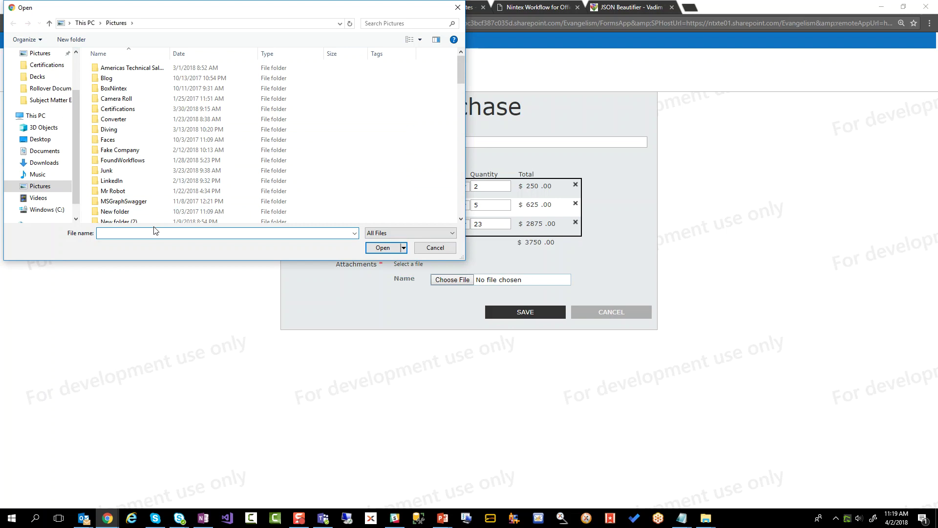
pyautogui.write('receipt')
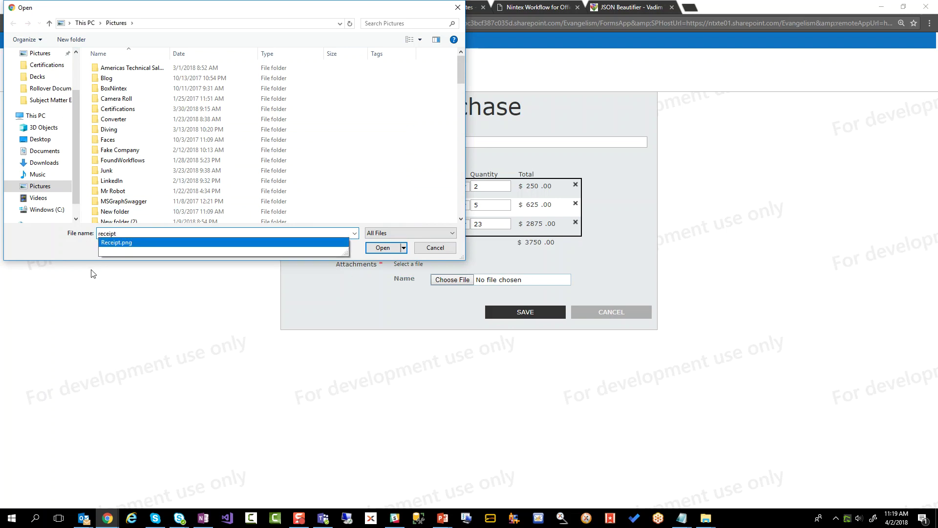
pyautogui.click(117, 243)
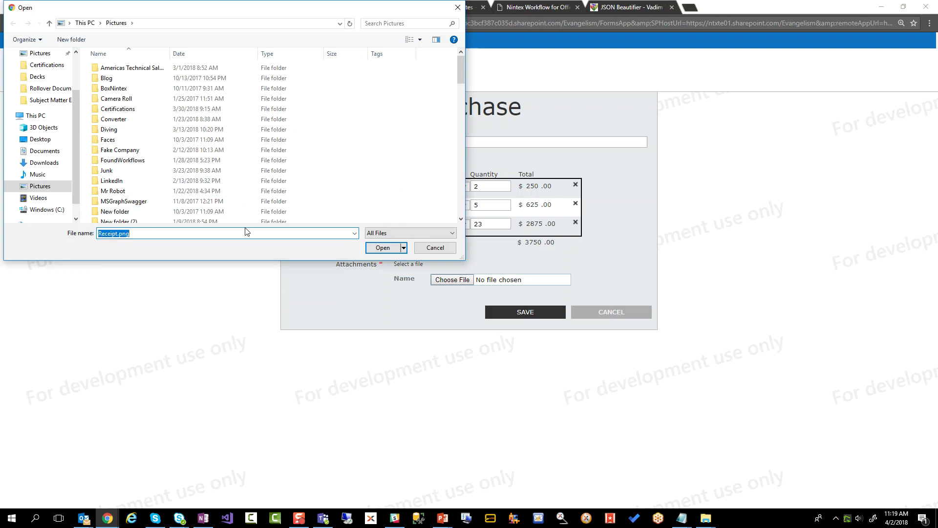
pyautogui.click(376, 247)
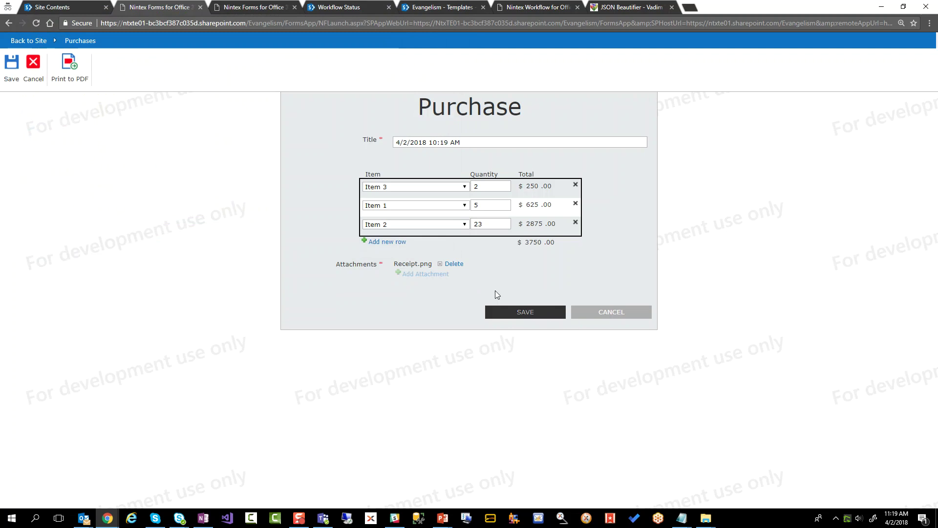
pyautogui.click(512, 317)
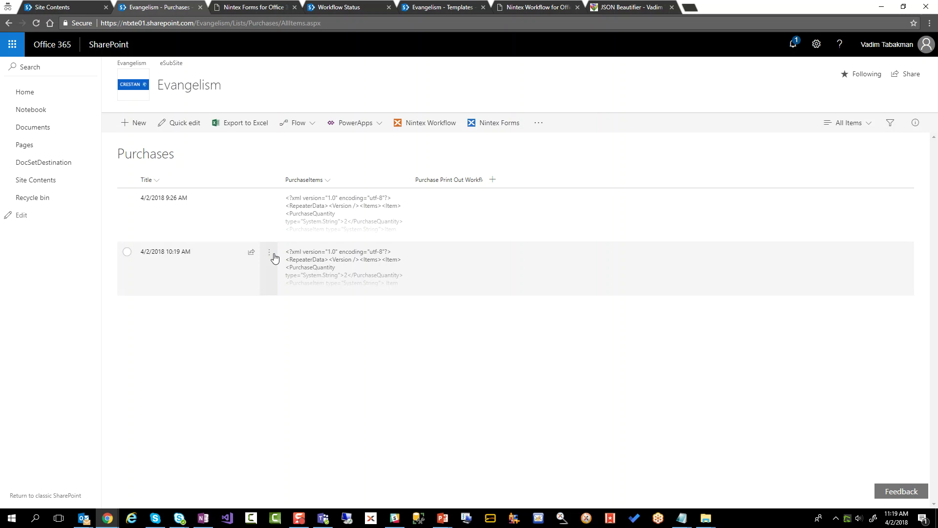
# Open the Workflows page for the 4/2/2018 10:19 AM purchase via More > Workflows.
pyautogui.click(273, 257)
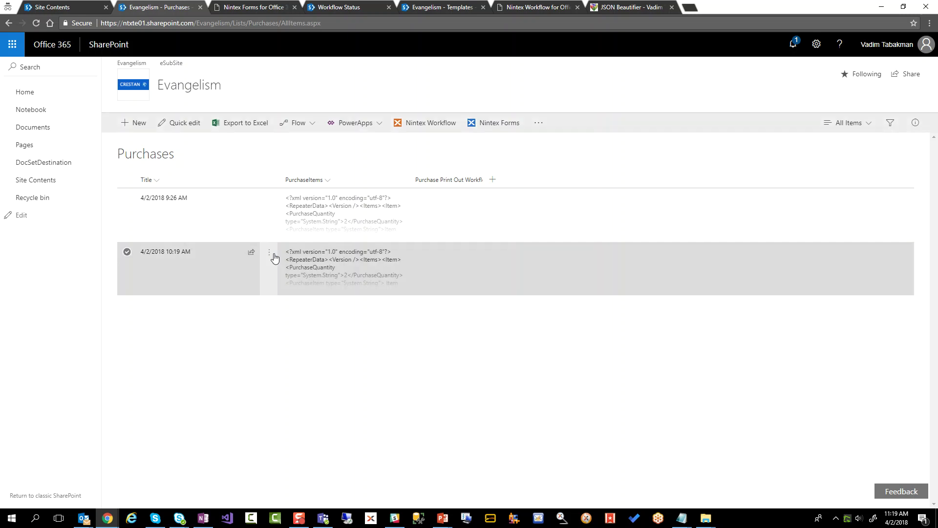
pyautogui.click(363, 450)
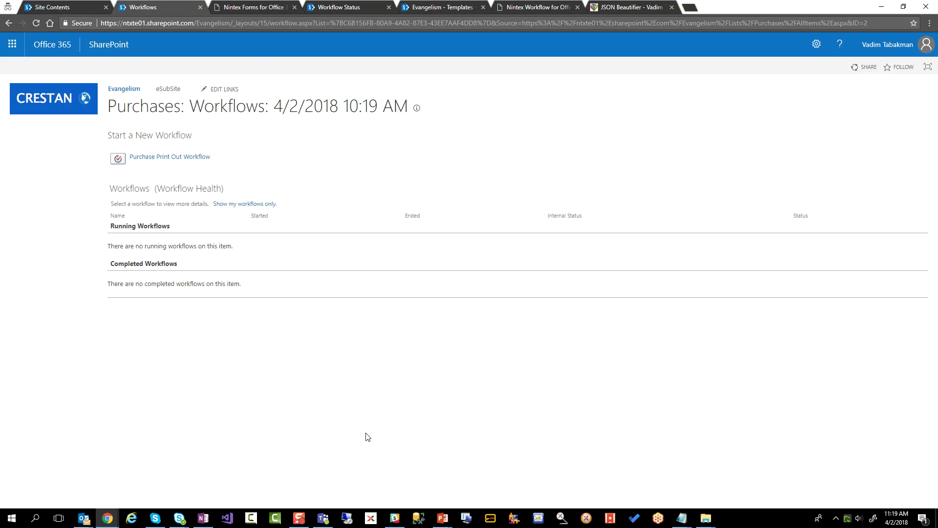
# Run Purchase Print Out Workflow on the 10:19 AM purchase and refresh its status to see the Receipt.png comment.
pyautogui.click(174, 159)
pyautogui.click(35, 23)
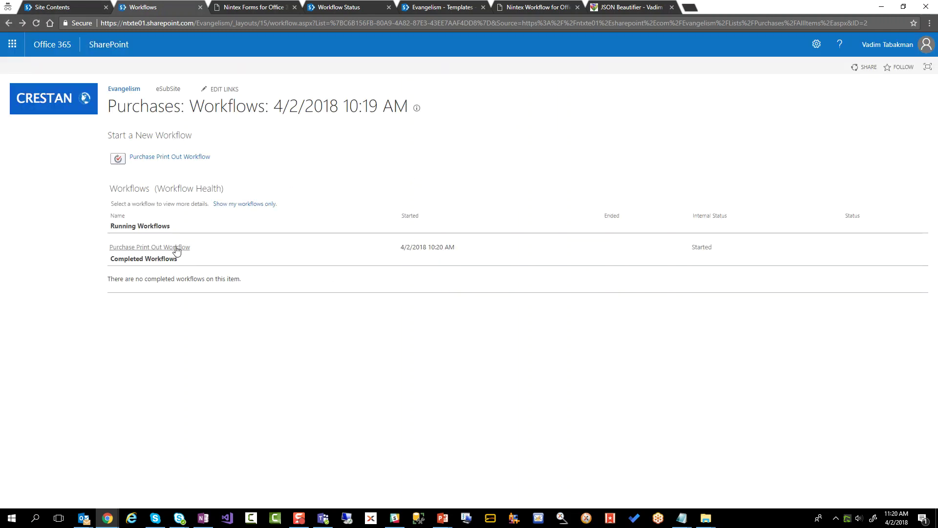
pyautogui.click(177, 249)
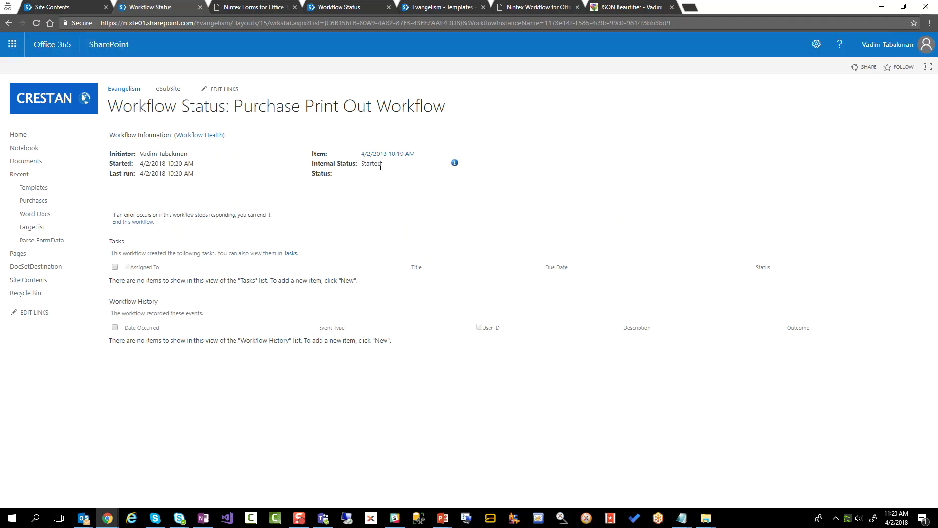
pyautogui.moveTo(382, 166); pyautogui.dragTo(360, 167)
pyautogui.press('F5')
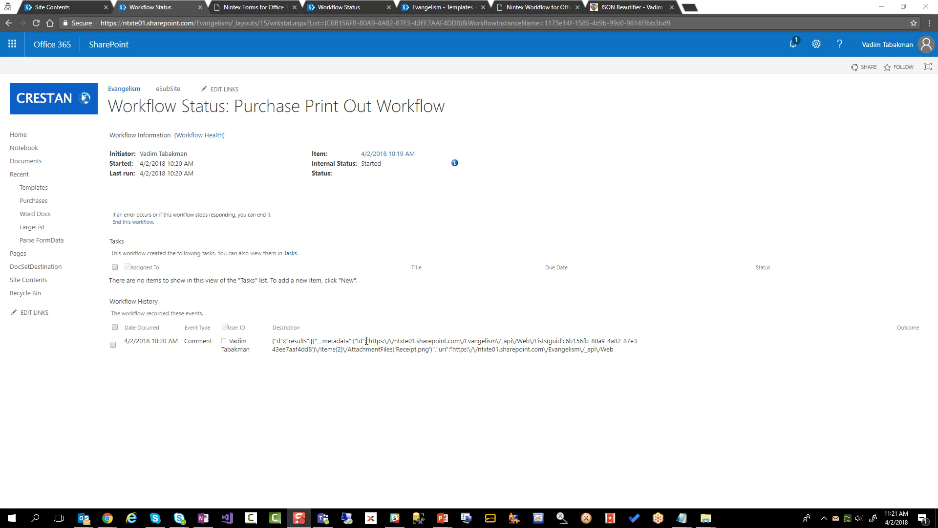
# Refresh the workflow status until it reads Completed, then go back to the Purchases list.
pyautogui.click(35, 24)
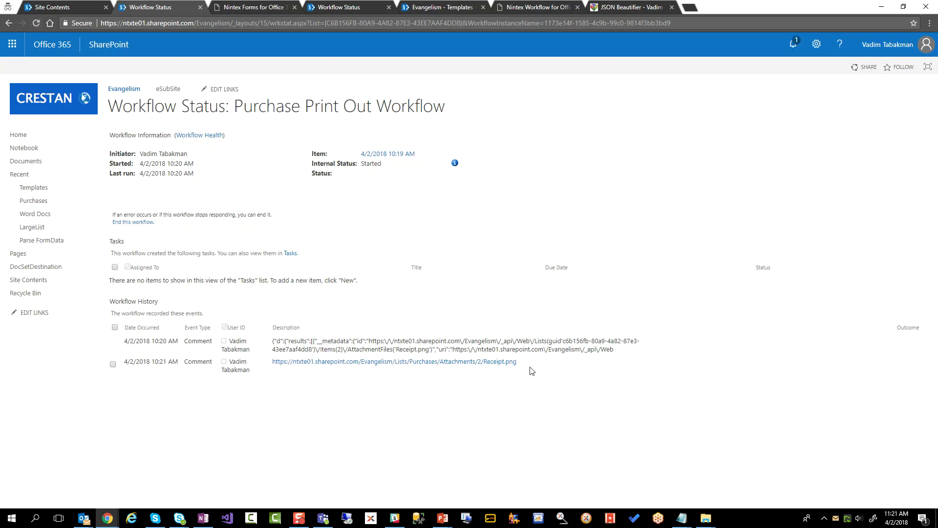
pyautogui.moveTo(520, 363); pyautogui.dragTo(269, 364)
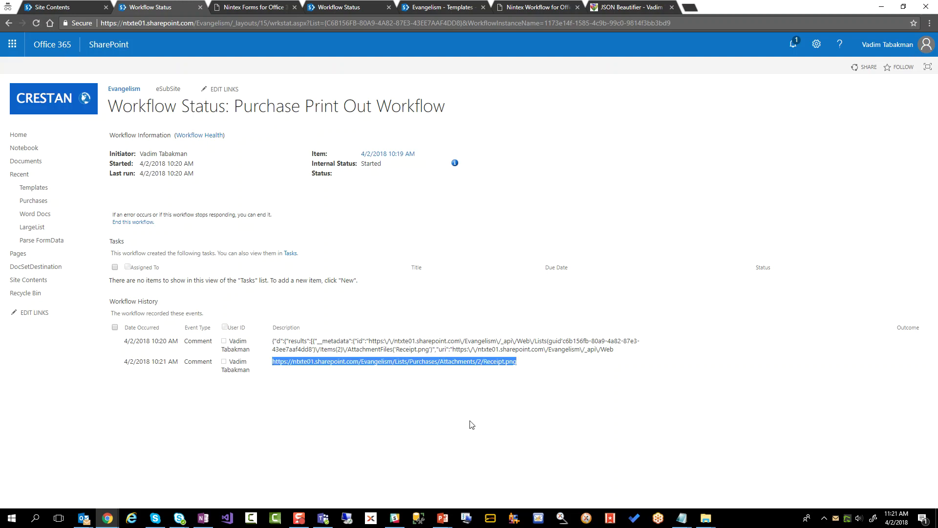
pyautogui.click(551, 367)
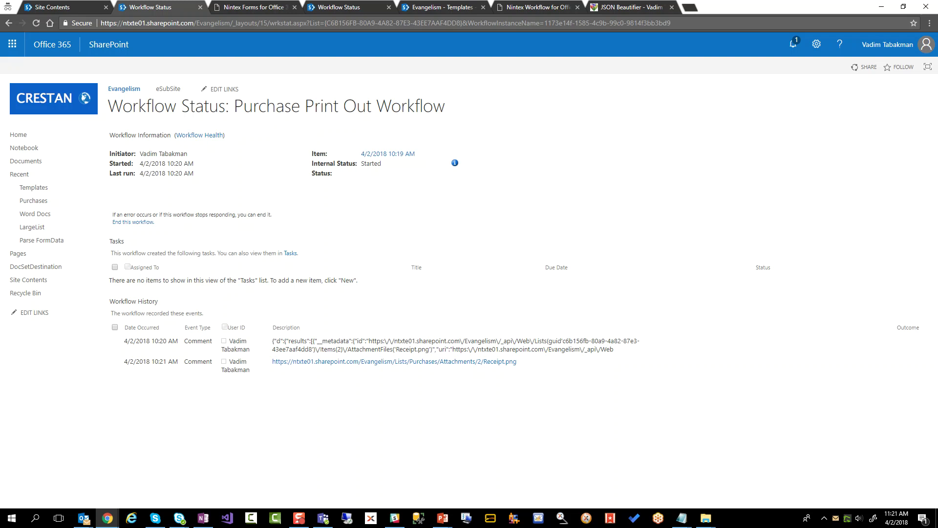
pyautogui.press('F5')
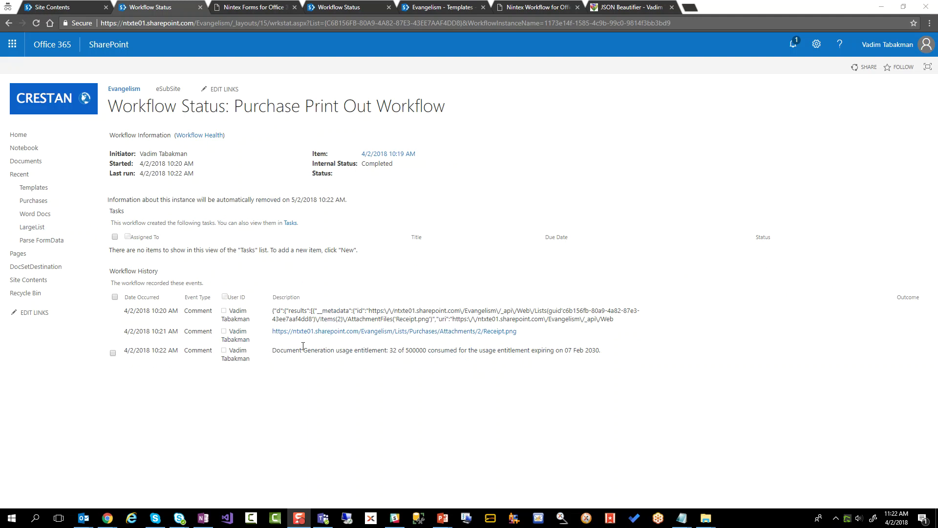
pyautogui.doubleClick(385, 164)
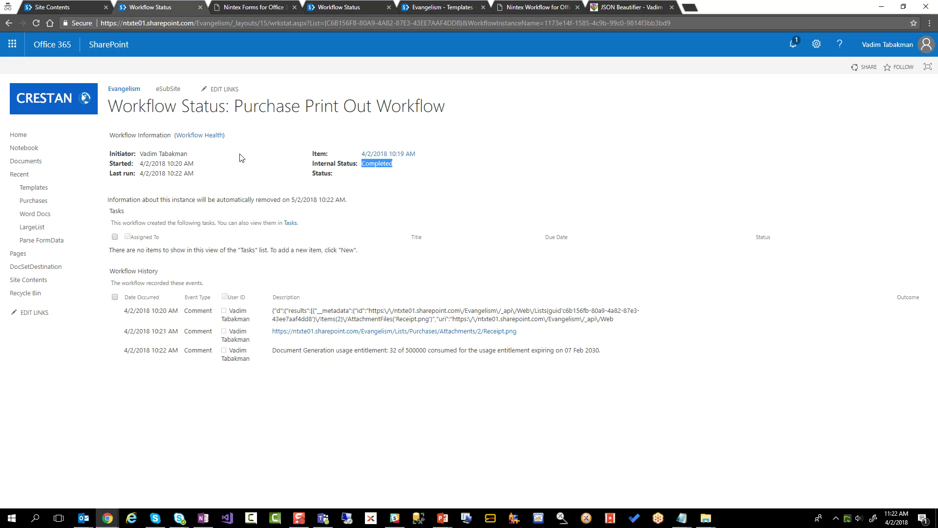
pyautogui.click(10, 23)
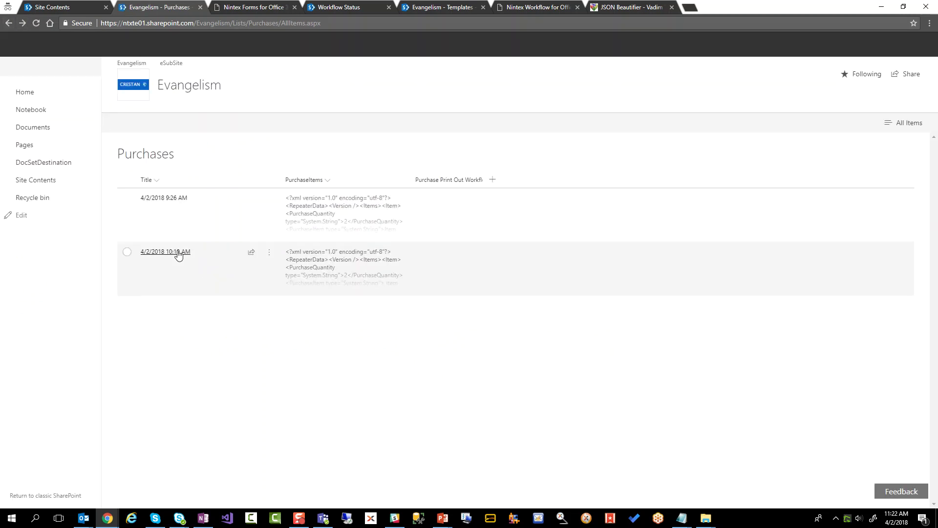
# Open the 10:19 AM purchase and view PurchasePrintOut.pdf listing Items 3, 1 and 2 with totals.
pyautogui.click(178, 253)
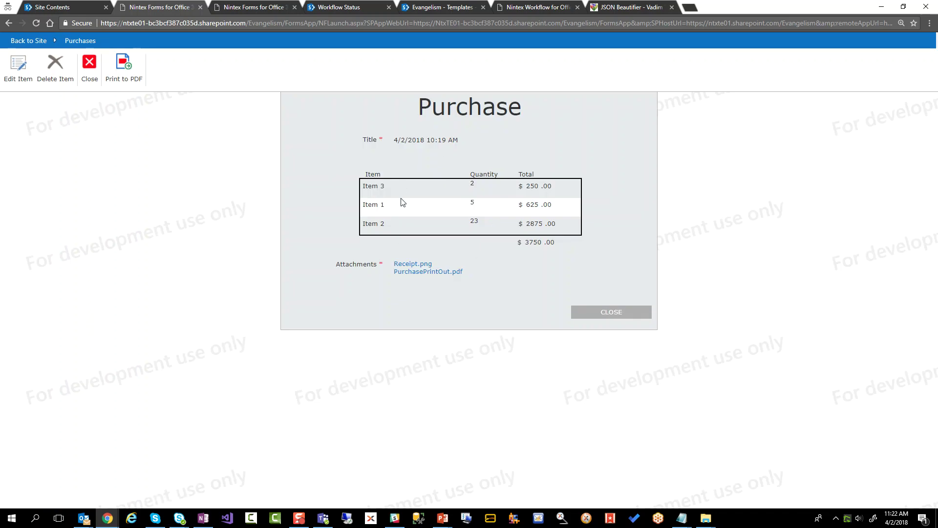
pyautogui.click(411, 277)
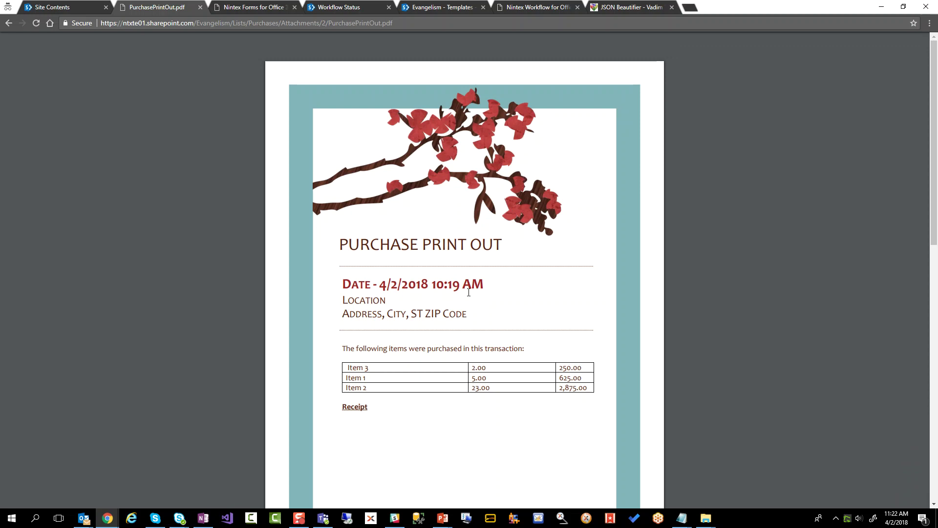
pyautogui.moveTo(487, 293); pyautogui.dragTo(380, 283)
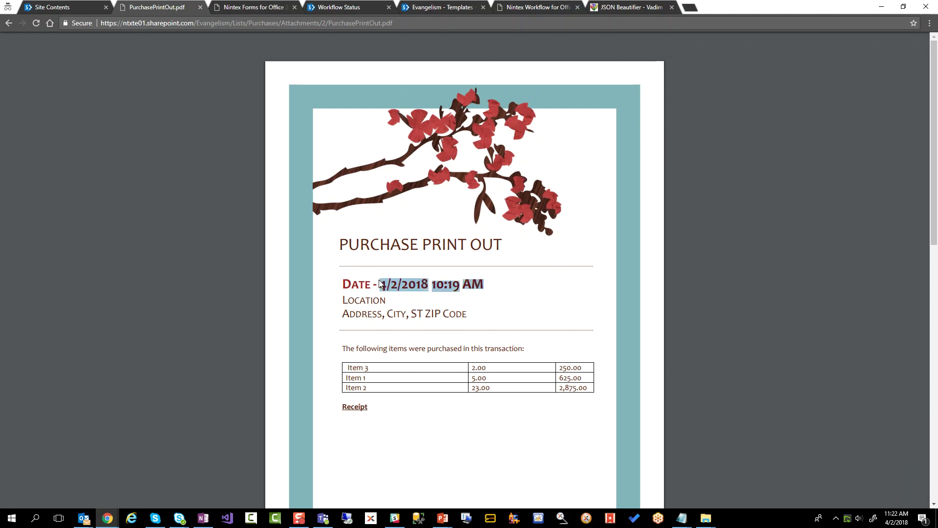
pyautogui.click(347, 371)
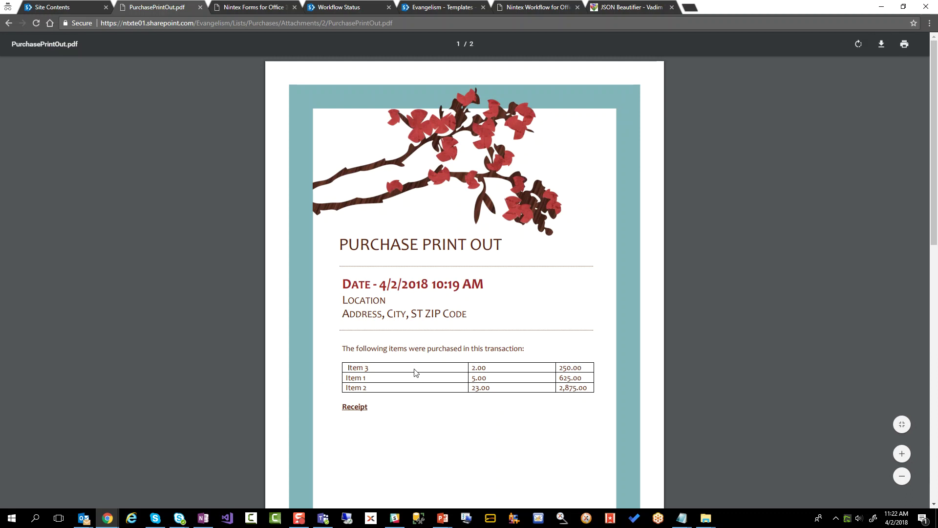
pyautogui.scroll(-5, 415, 373)
pyautogui.scroll(-7, 414, 371)
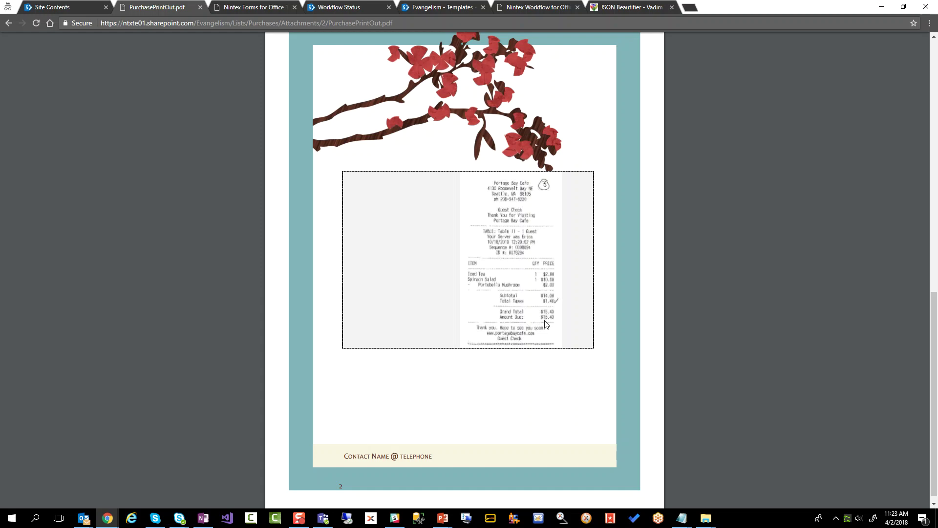
pyautogui.scroll(10, 546, 324)
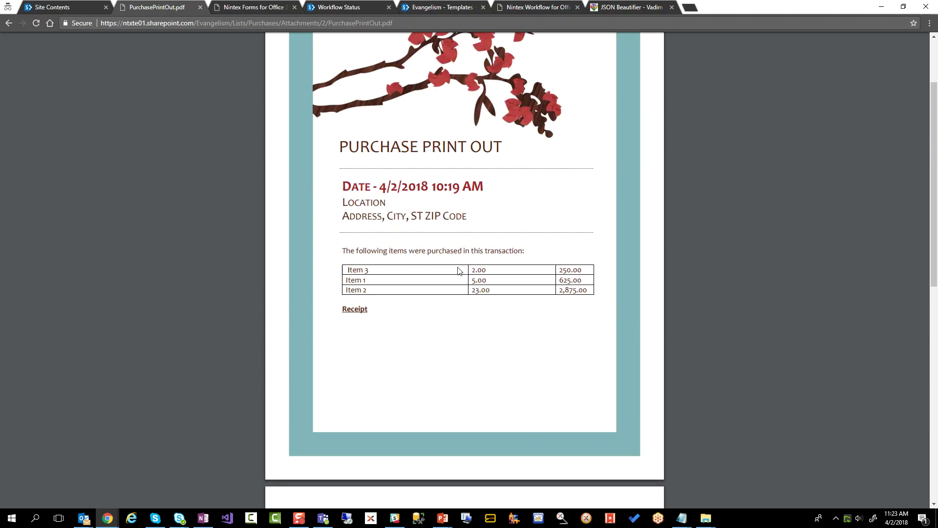
pyautogui.click(523, 9)
# Scroll up to the three-branch Query XML Parallel Block, glance at the Purchase form, and return.
pyautogui.scroll(7, 640, 342)
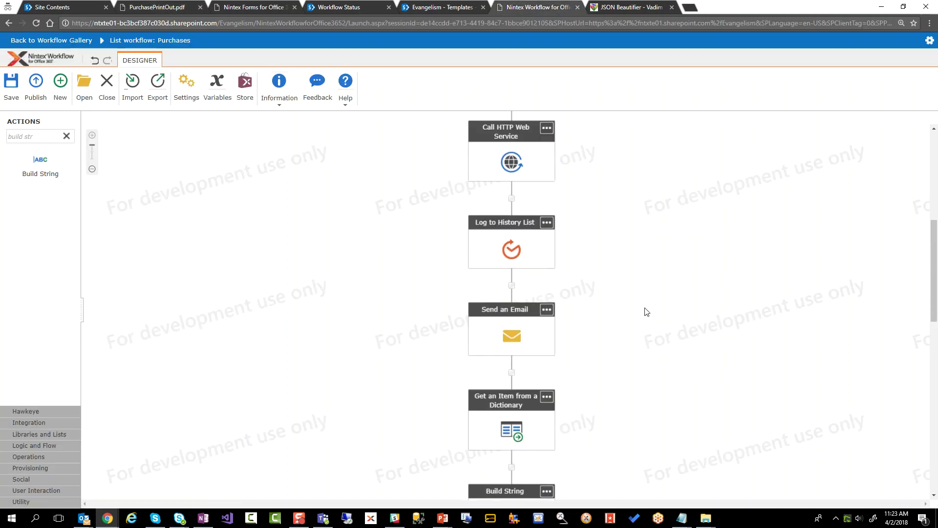
pyautogui.scroll(10, 772, 209)
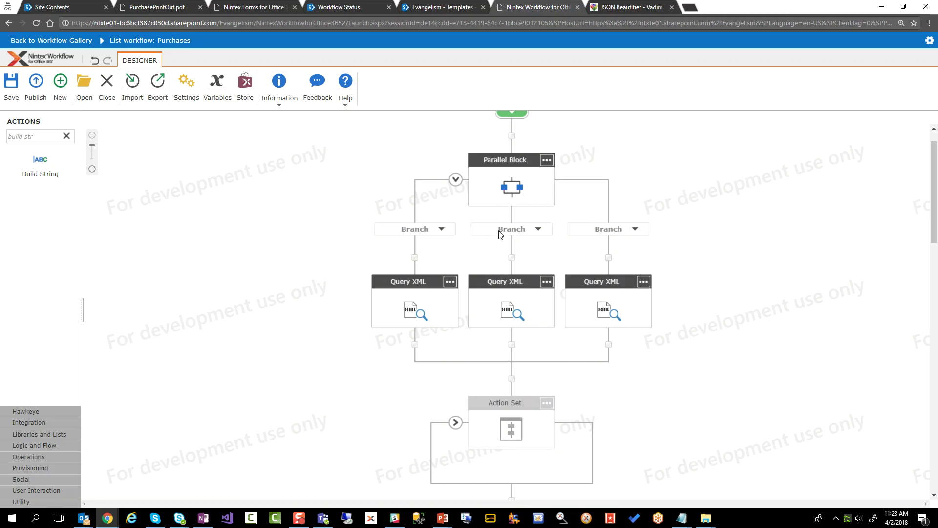
pyautogui.click(228, 7)
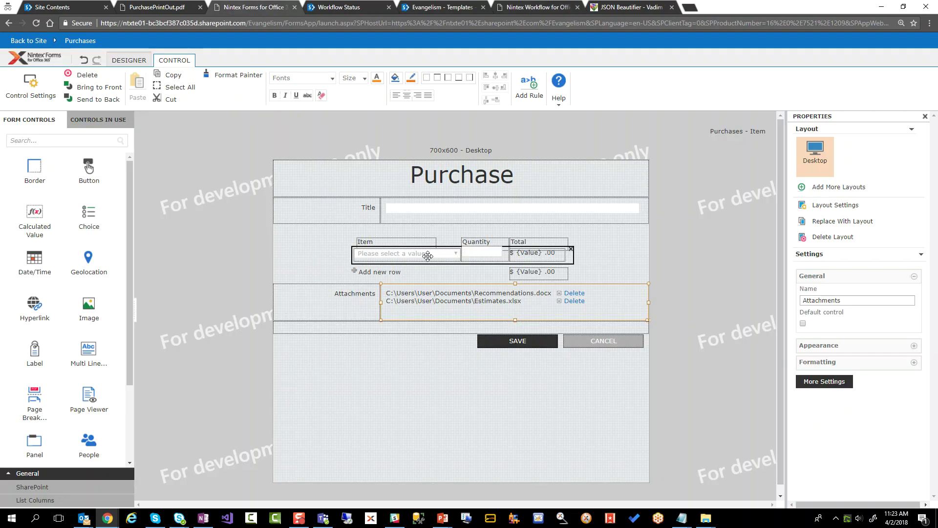
pyautogui.moveTo(394, 255)
pyautogui.moveTo(525, 257)
pyautogui.click(529, 9)
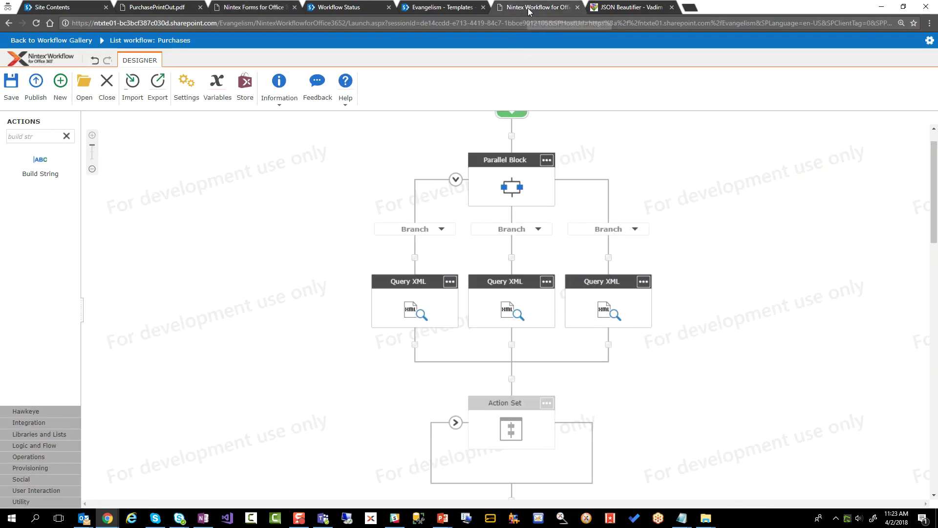
pyautogui.doubleClick(414, 306)
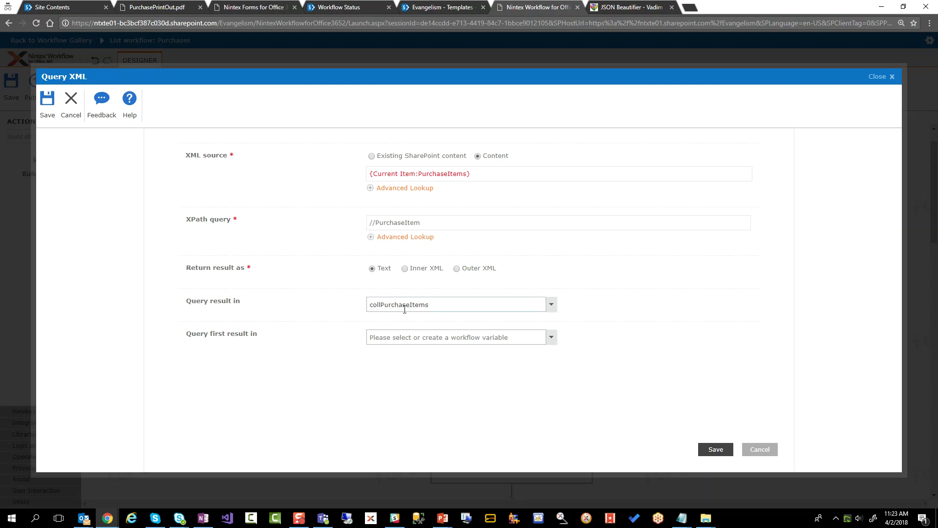
pyautogui.click(759, 450)
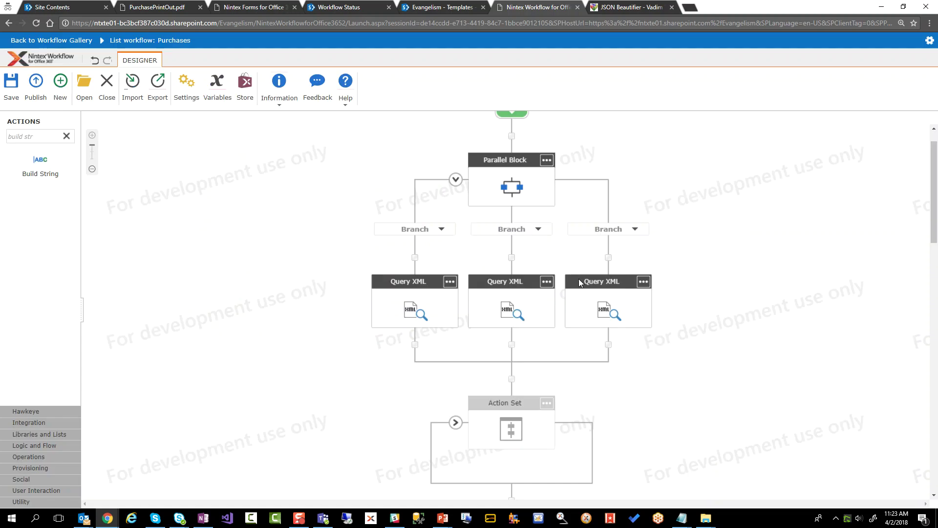
pyautogui.doubleClick(508, 310)
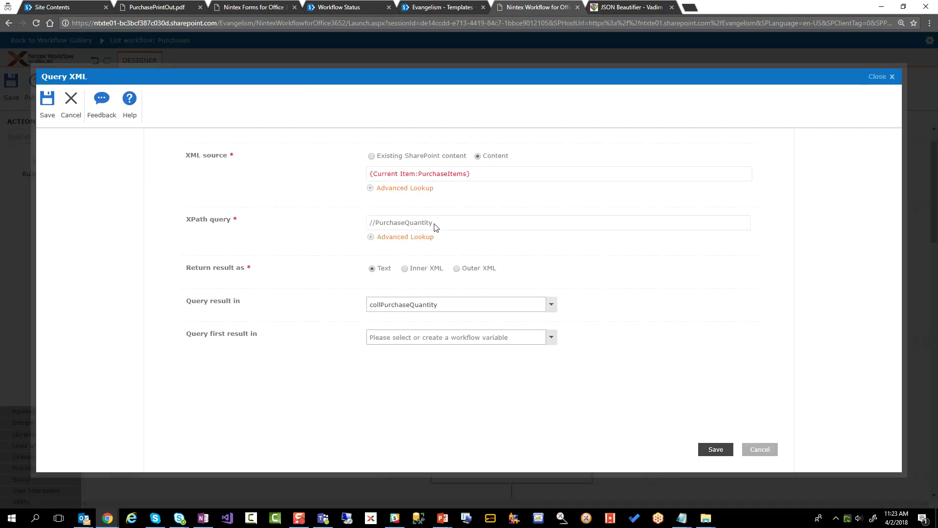
pyautogui.click(482, 175)
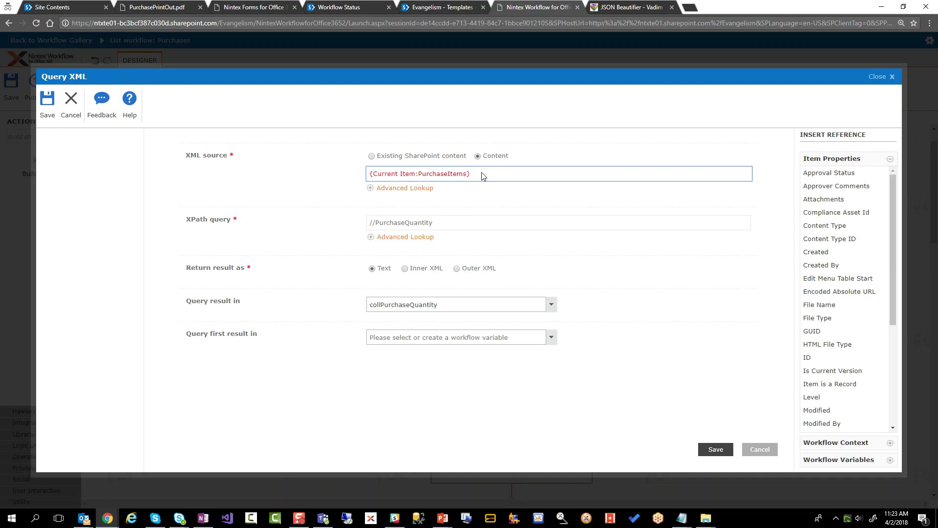
pyautogui.press('BackSpace')
pyautogui.click(758, 449)
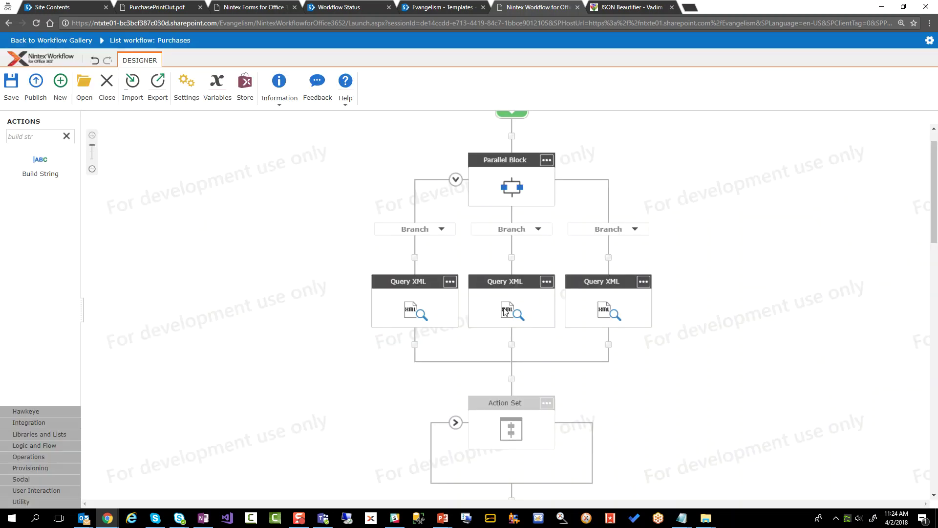
pyautogui.doubleClick(505, 311)
pyautogui.click(473, 174)
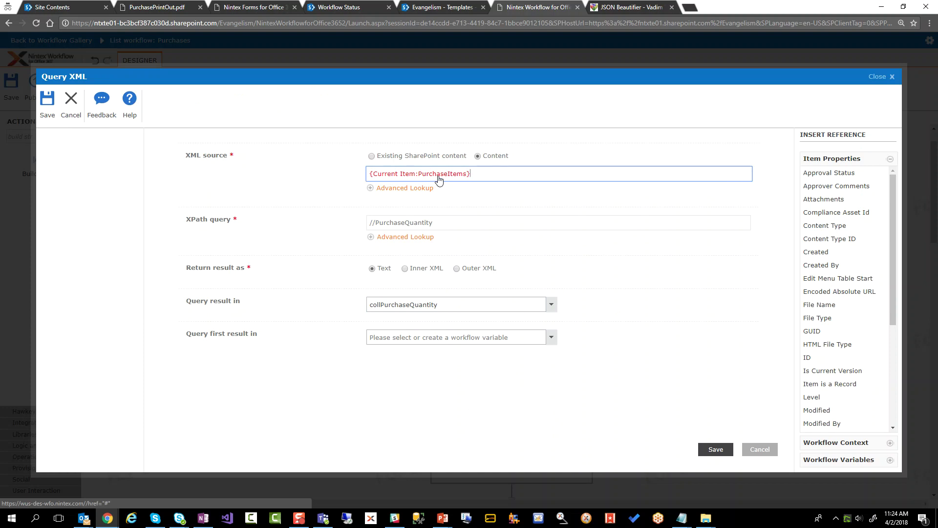
pyautogui.moveTo(434, 225); pyautogui.dragTo(409, 226)
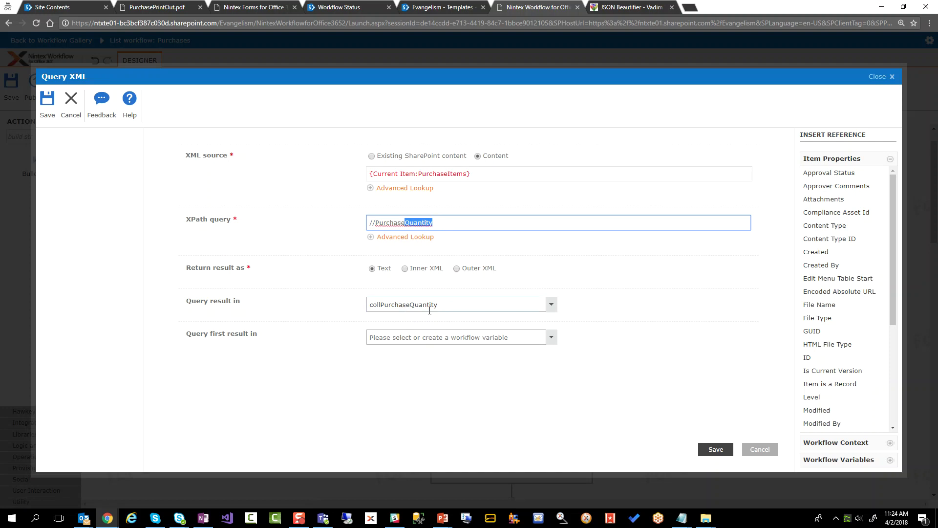
pyautogui.click(759, 449)
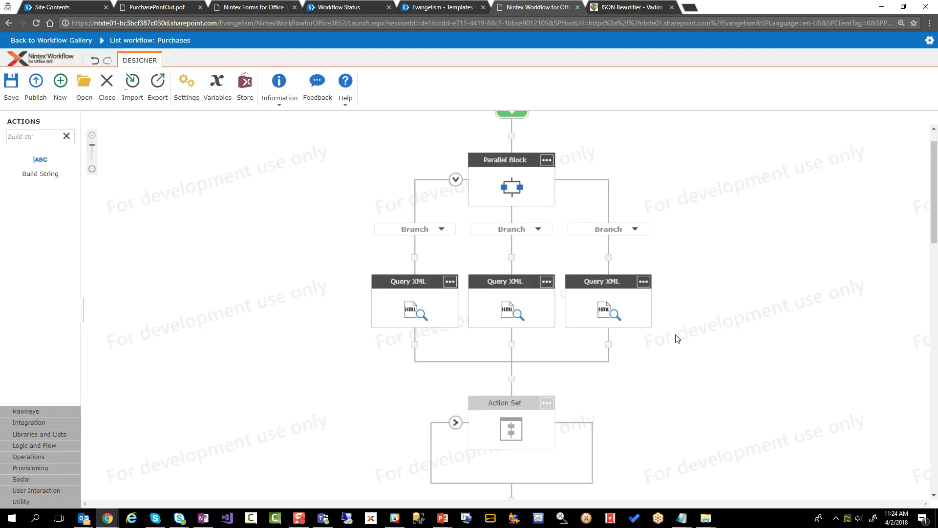
pyautogui.doubleClick(607, 310)
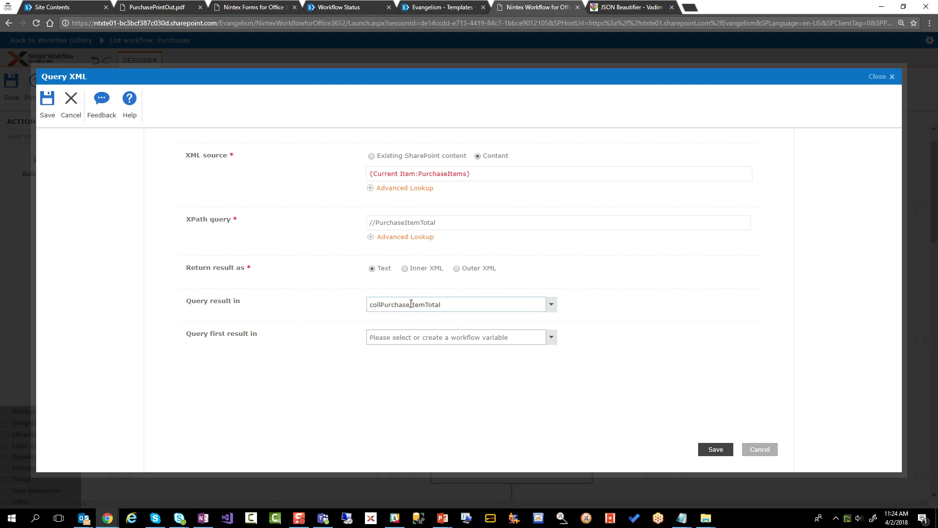
pyautogui.click(766, 450)
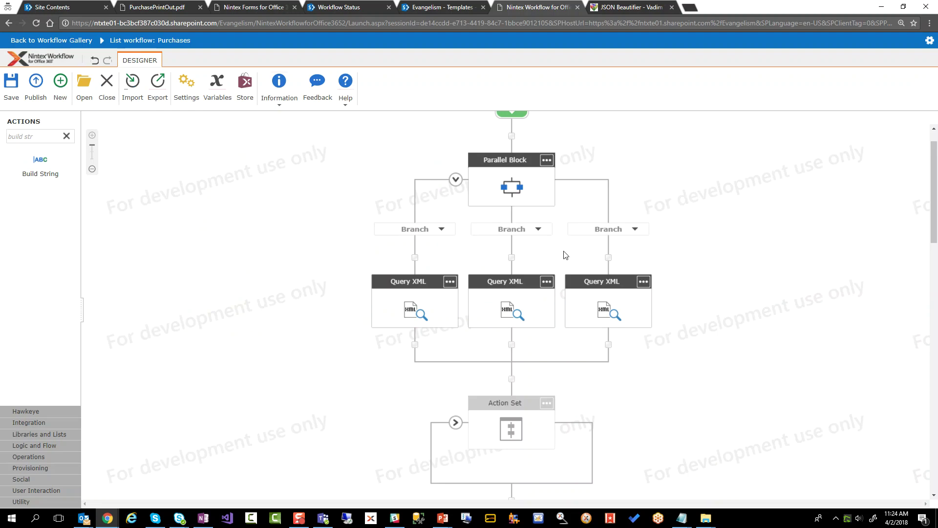
# Collapse the Parallel Block and retitle it 'Get Data from Repeating Section'.
pyautogui.click(455, 180)
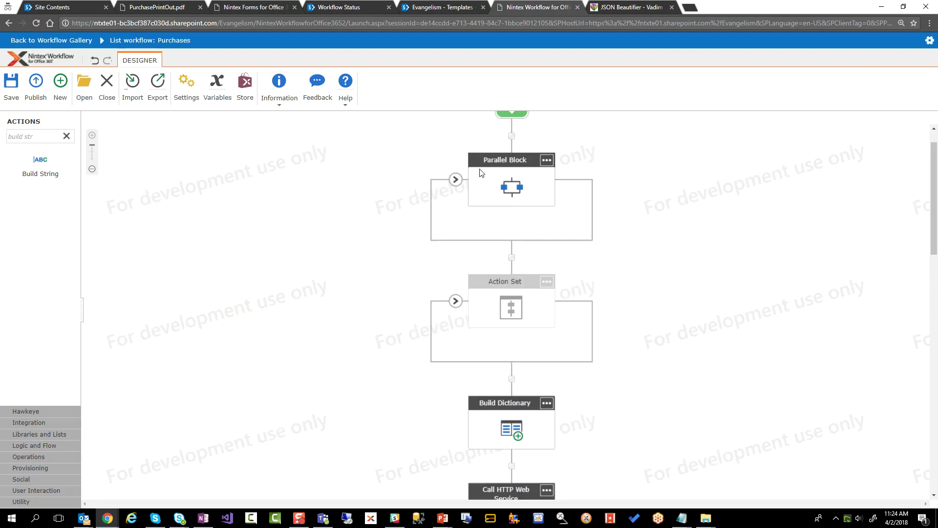
pyautogui.click(499, 162)
pyautogui.write('G')
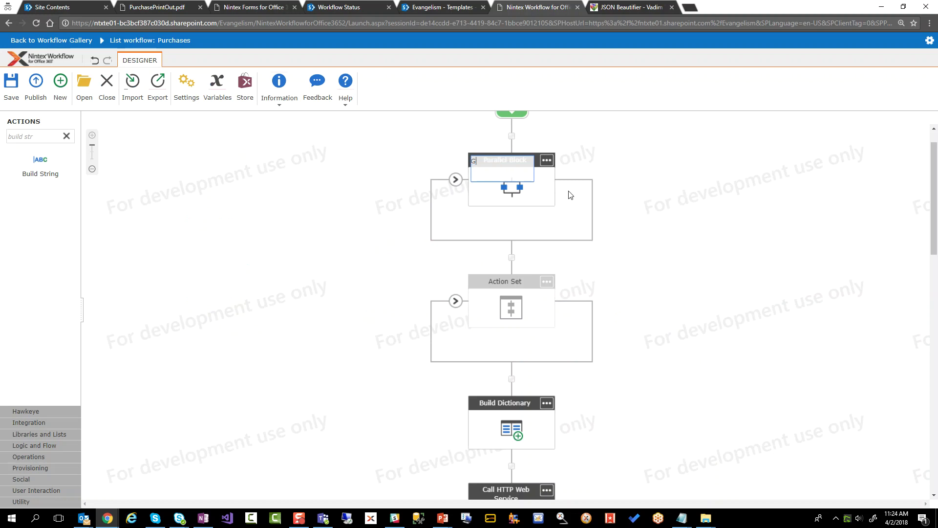
pyautogui.write('et Data from R')
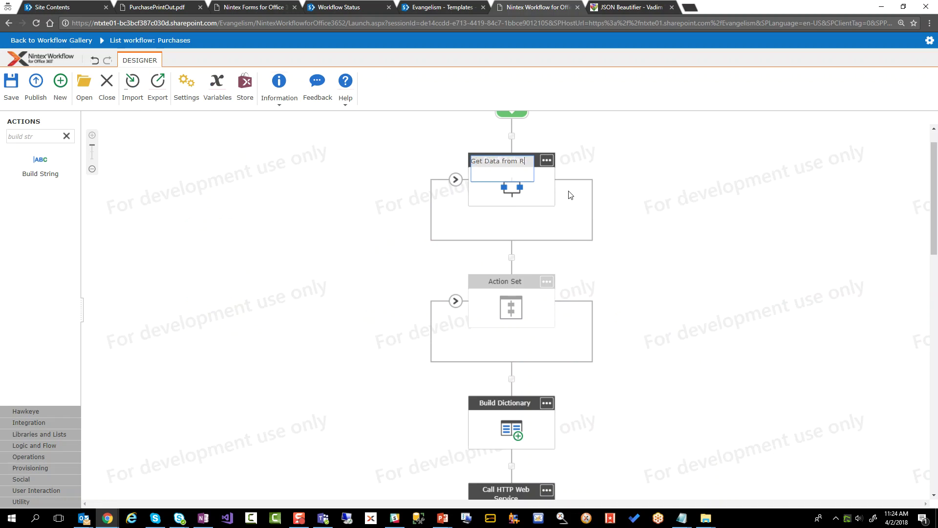
pyautogui.write('epeating Section')
pyautogui.press('Return')
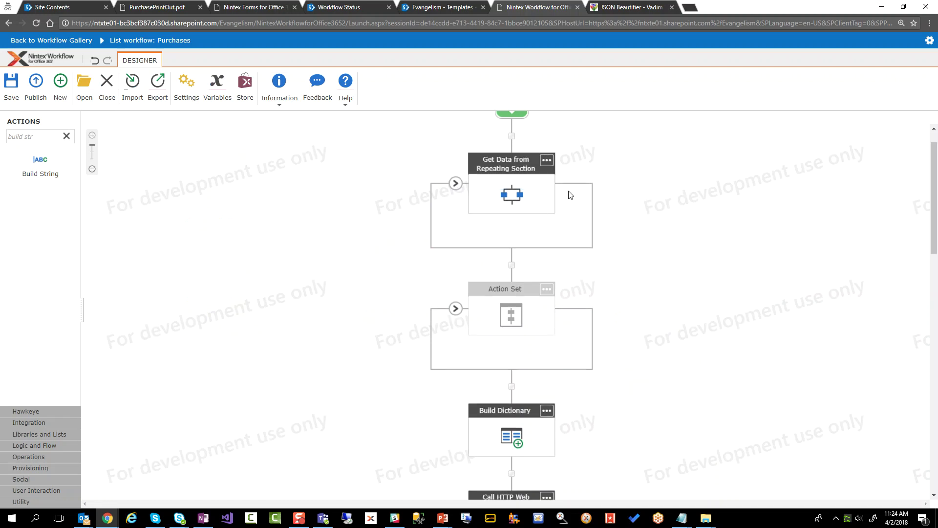
pyautogui.scroll(-2, 561, 312)
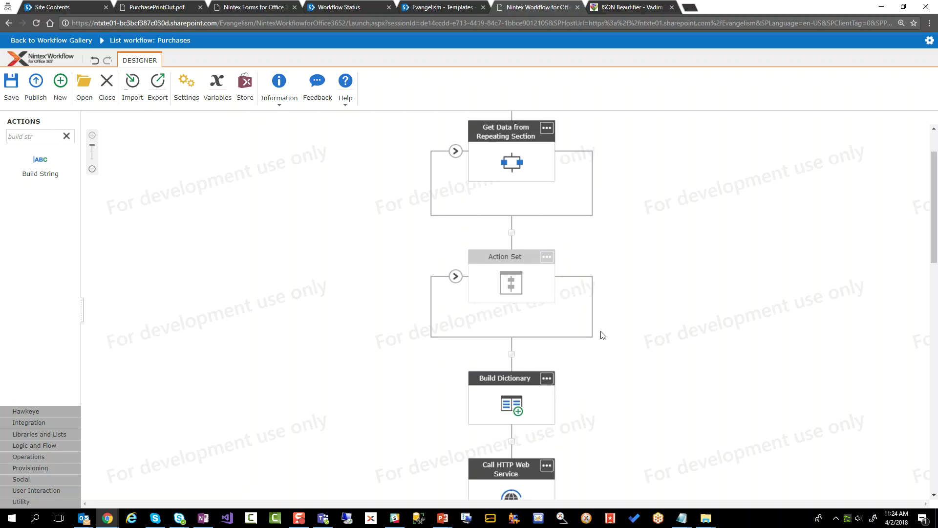
pyautogui.scroll(-4, 600, 335)
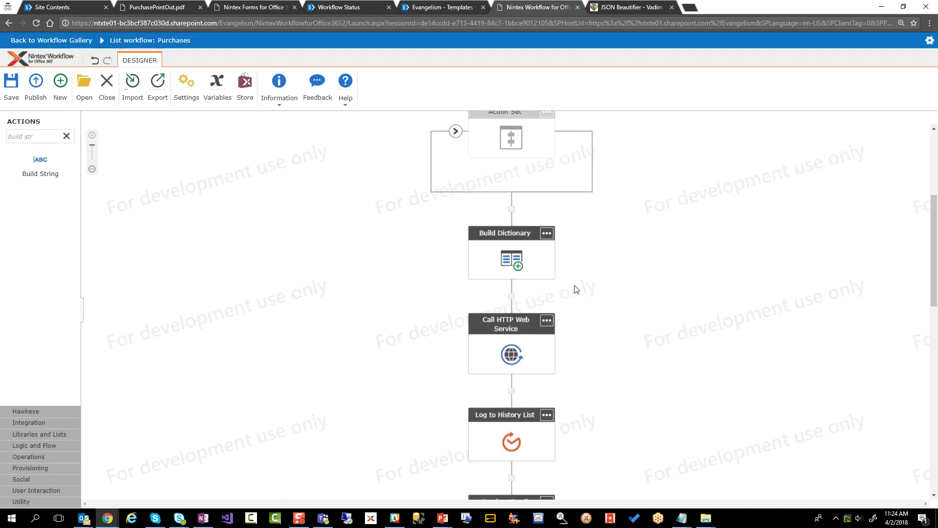
pyautogui.scroll(-3, 574, 289)
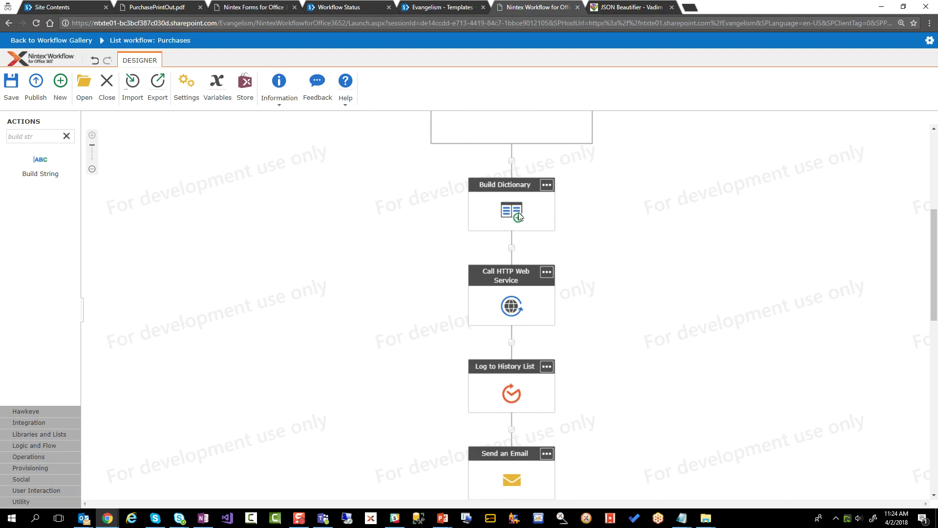
pyautogui.doubleClick(513, 307)
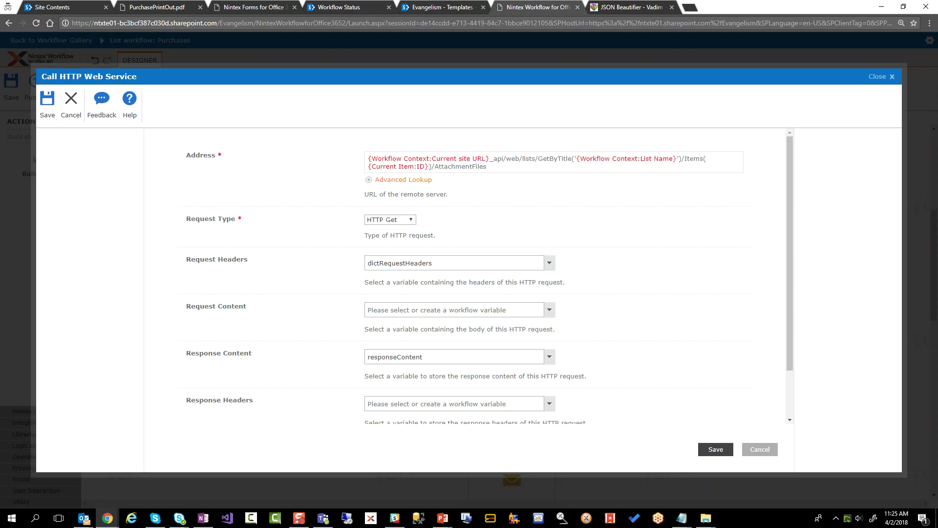
pyautogui.hotkey('alt', 'Tab')
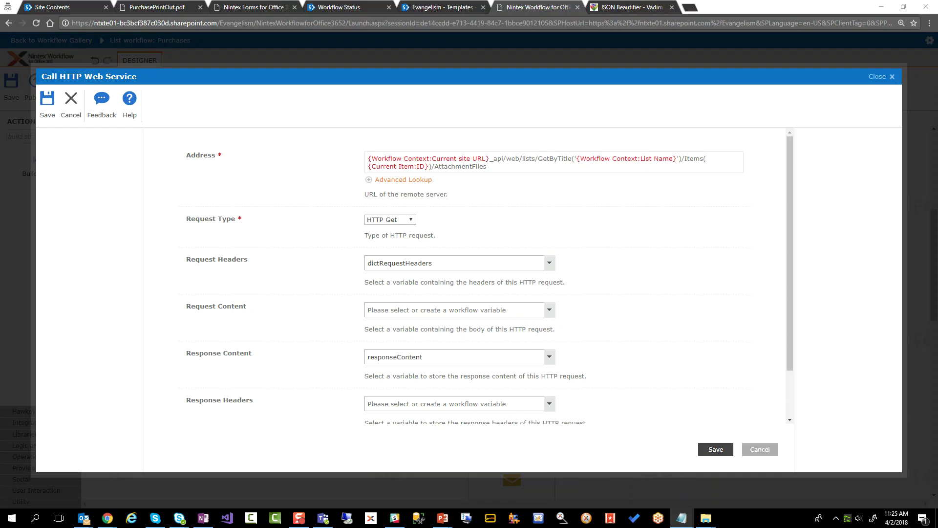
pyautogui.moveTo(935, 66); pyautogui.dragTo(311, 33)
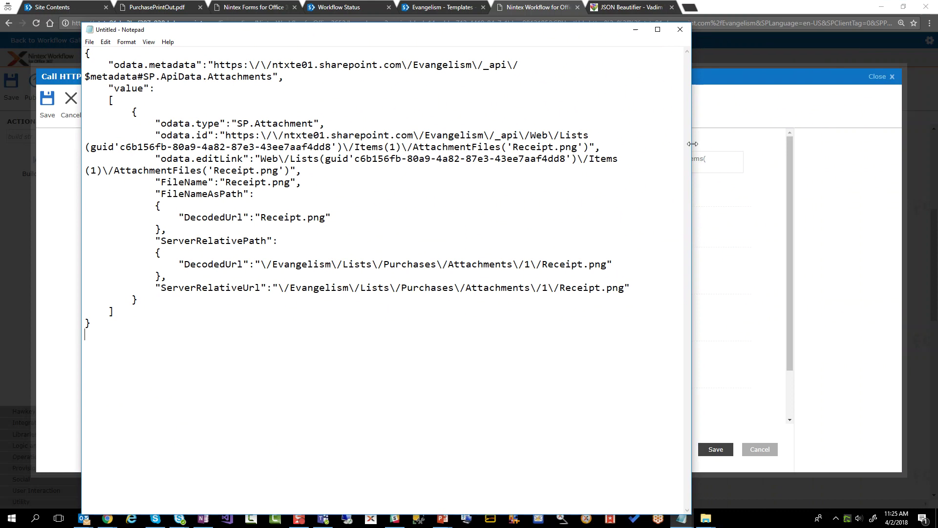
pyautogui.moveTo(691, 146); pyautogui.dragTo(904, 149)
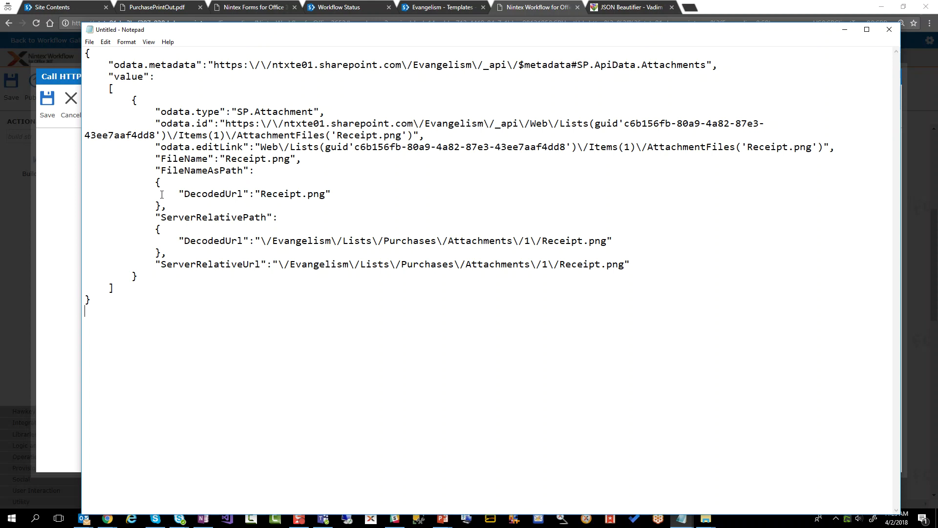
pyautogui.click(844, 30)
pyautogui.click(876, 78)
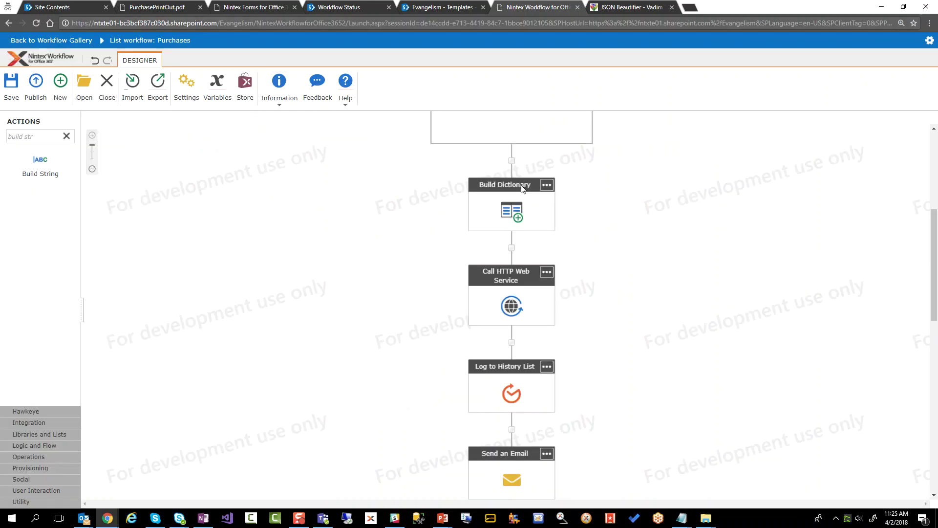
pyautogui.doubleClick(511, 213)
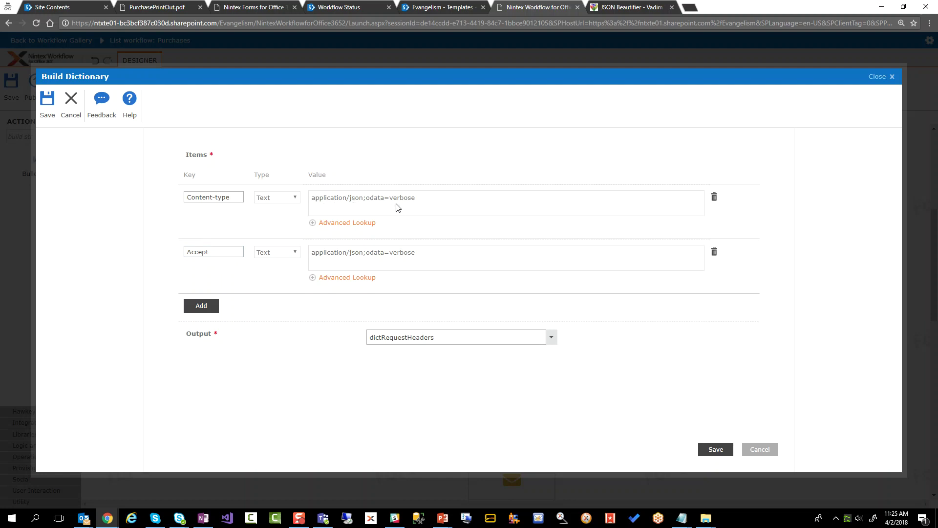
pyautogui.click(759, 449)
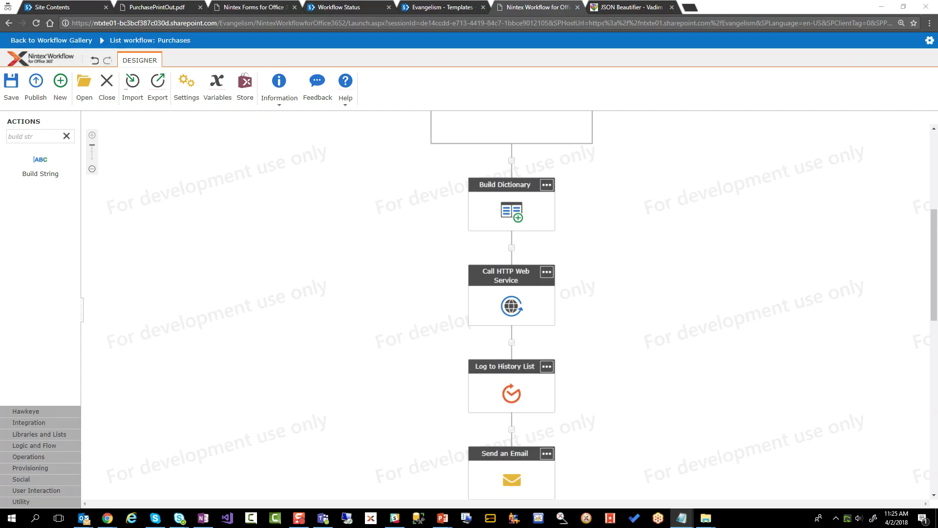
pyautogui.moveTo(937, 24); pyautogui.dragTo(367, 25)
pyautogui.doubleClick(367, 25)
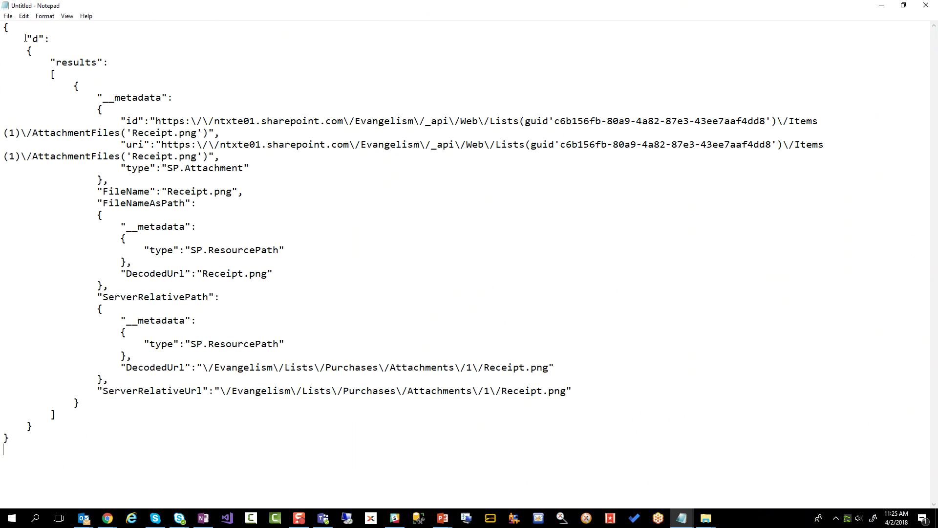
pyautogui.moveTo(26, 38); pyautogui.dragTo(115, 59)
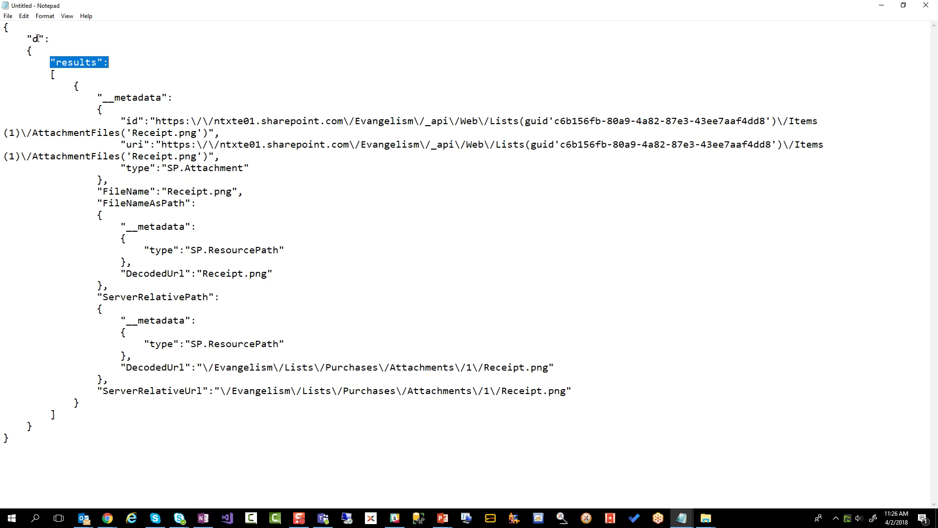
pyautogui.moveTo(206, 10); pyautogui.dragTo(937, 34)
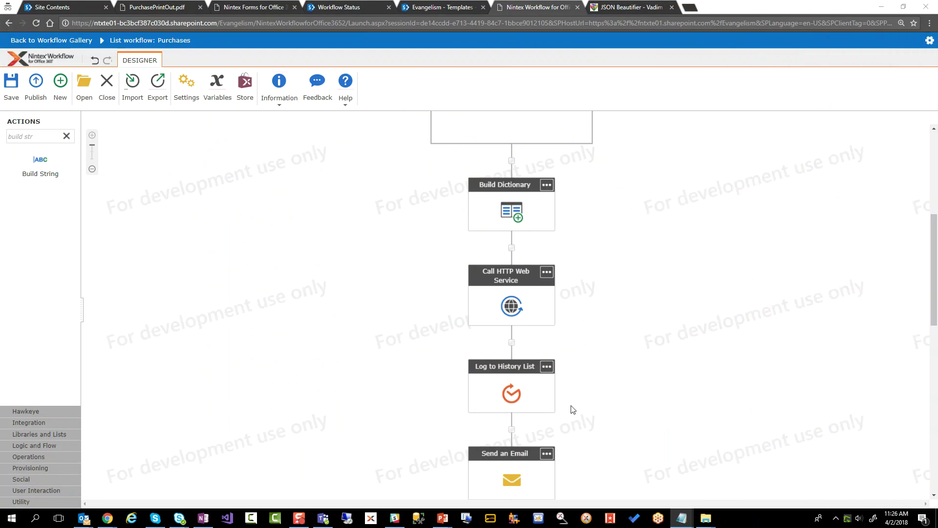
pyautogui.scroll(-2, 571, 409)
# Open Get an Item from a Dictionary and place the JSON response in Notepad beside it at font size 9.
pyautogui.scroll(-5, 572, 405)
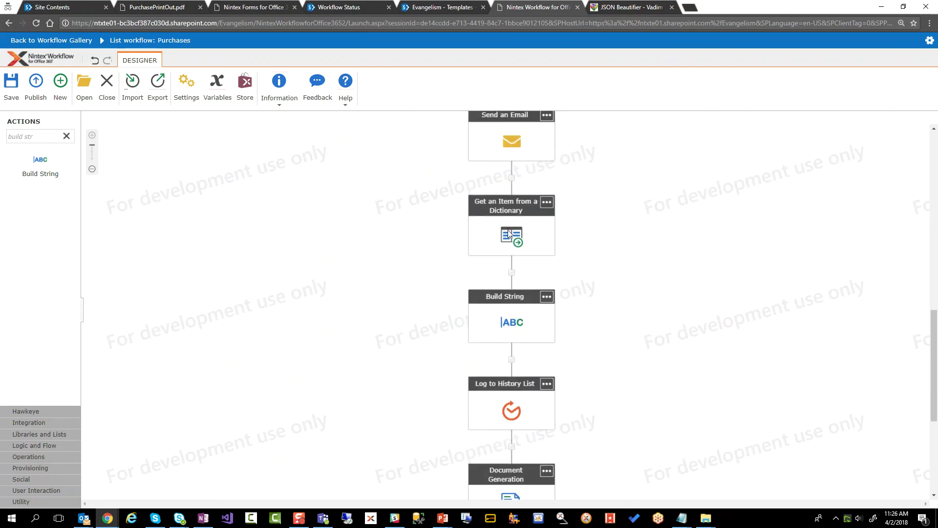
pyautogui.doubleClick(509, 235)
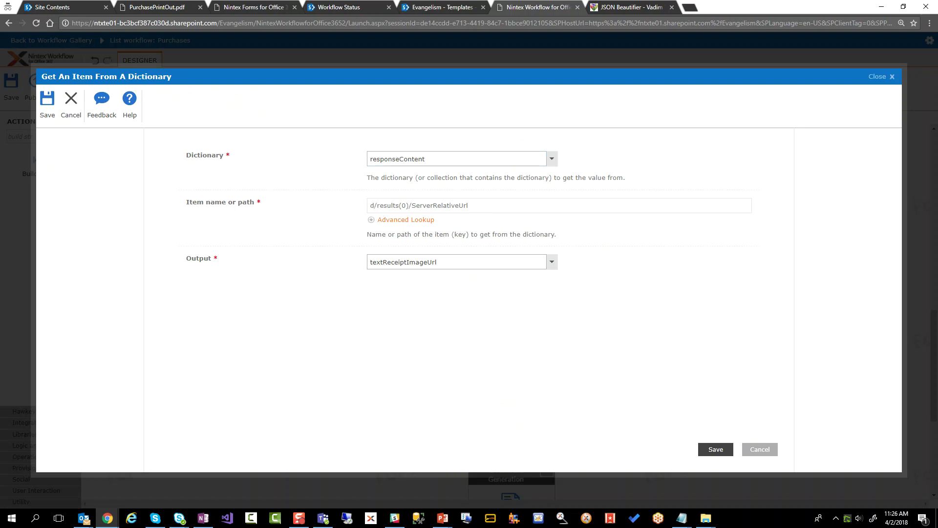
pyautogui.moveTo(937, 24); pyautogui.dragTo(546, 23)
pyautogui.click(469, 29)
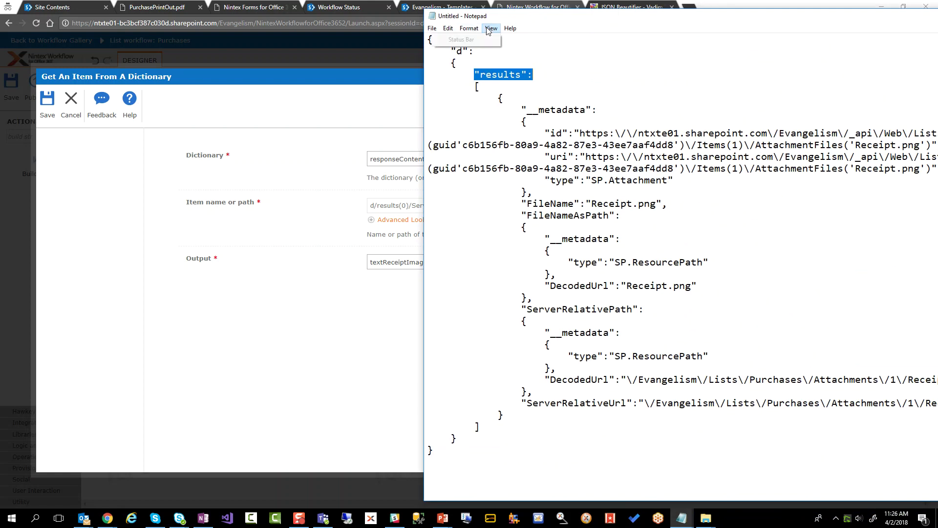
pyautogui.click(456, 52)
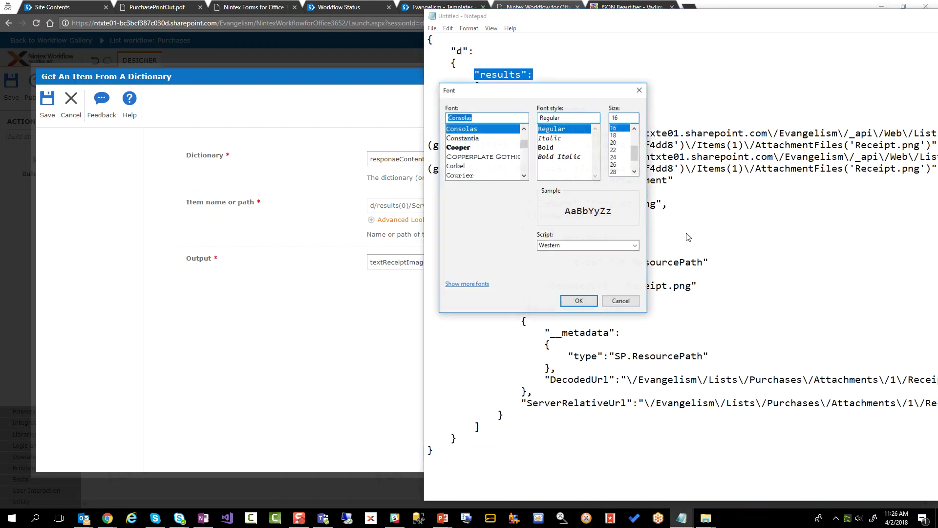
pyautogui.scroll(2, 632, 143)
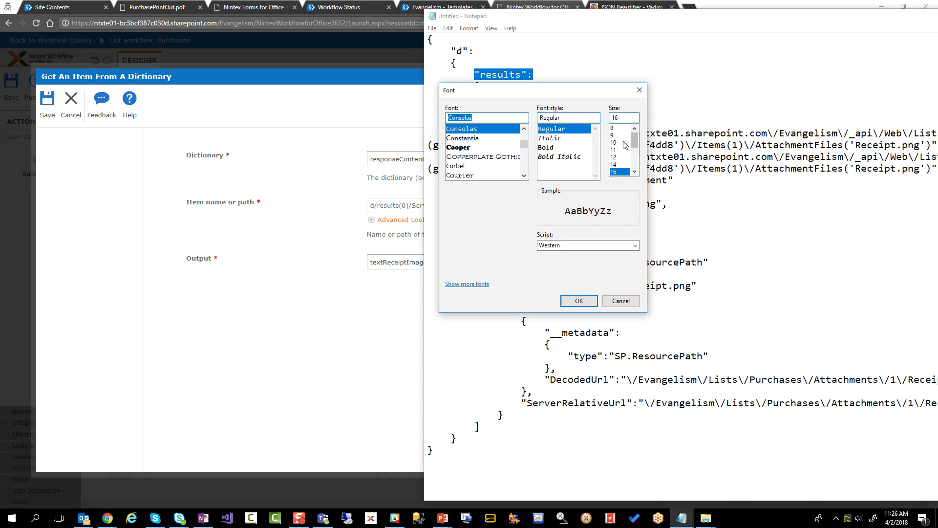
pyautogui.click(619, 140)
pyautogui.click(579, 301)
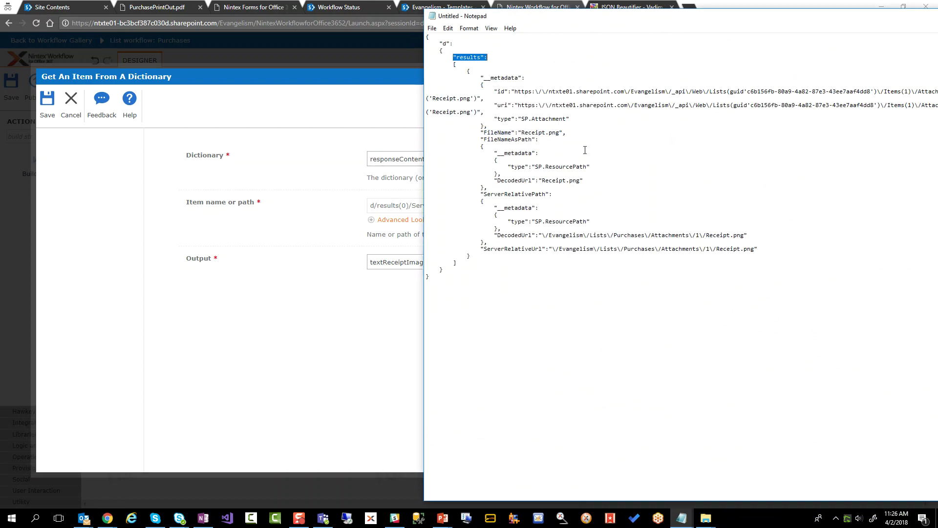
pyautogui.moveTo(586, 20); pyautogui.dragTo(738, 37)
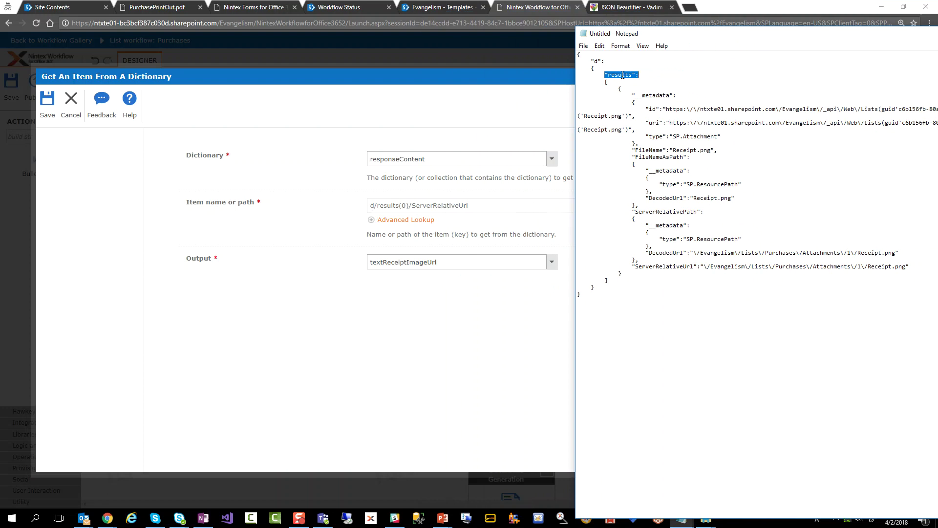
# Trace the d/results(0)/ServerRelativeUrl path in the JSON, then close the action settings.
pyautogui.doubleClick(604, 62)
pyautogui.moveTo(619, 90); pyautogui.dragTo(626, 271)
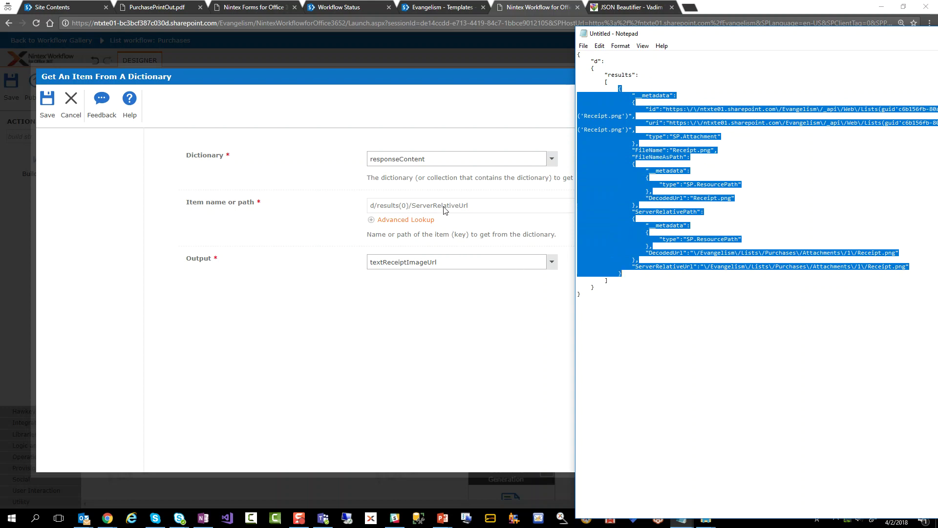
pyautogui.click(704, 279)
pyautogui.moveTo(633, 268); pyautogui.dragTo(705, 268)
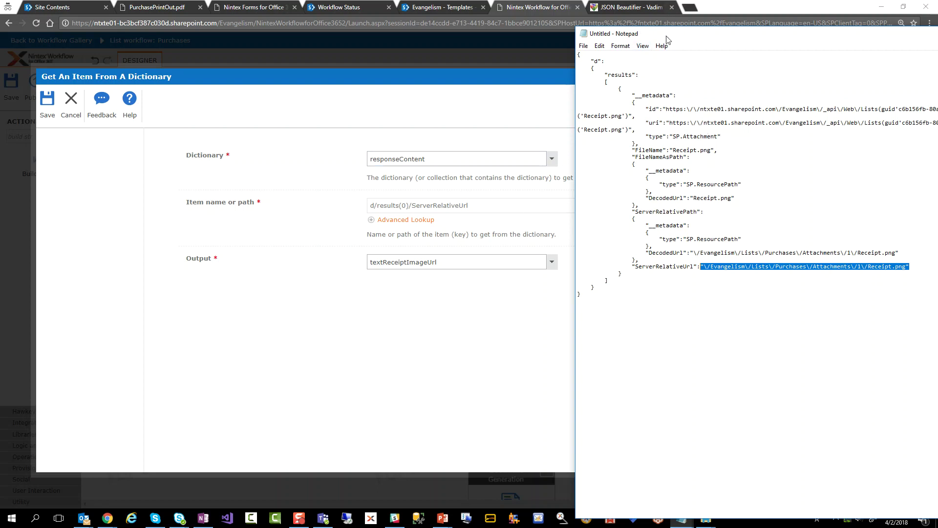
pyautogui.moveTo(669, 33); pyautogui.dragTo(937, 33)
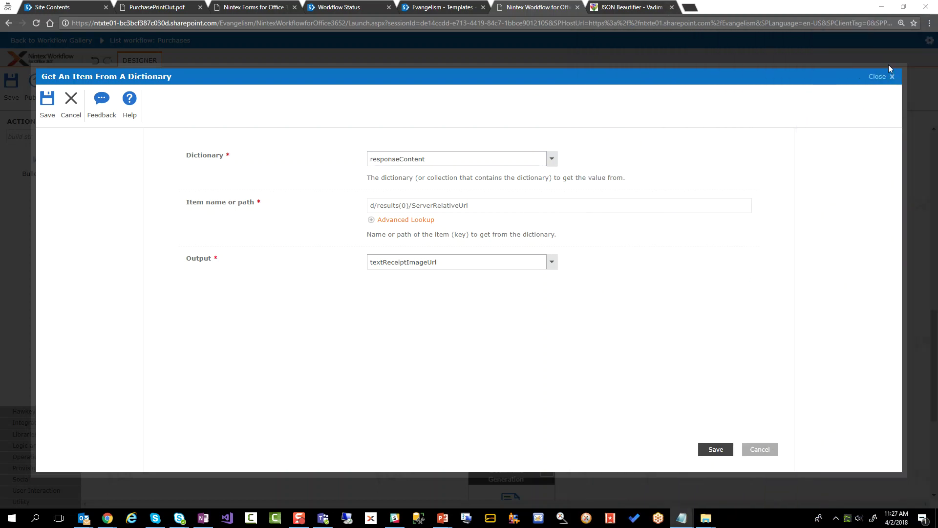
pyautogui.click(885, 78)
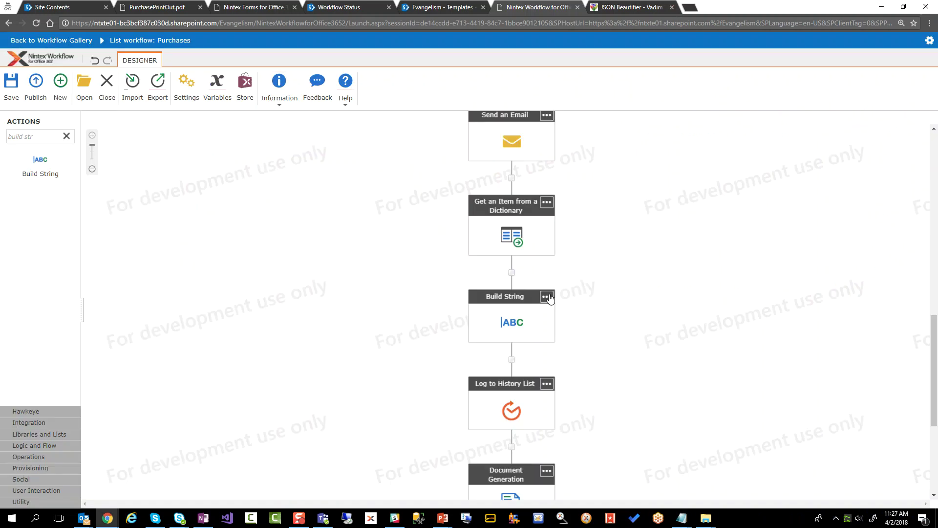
pyautogui.scroll(-2, 549, 298)
pyautogui.scroll(-1, 601, 286)
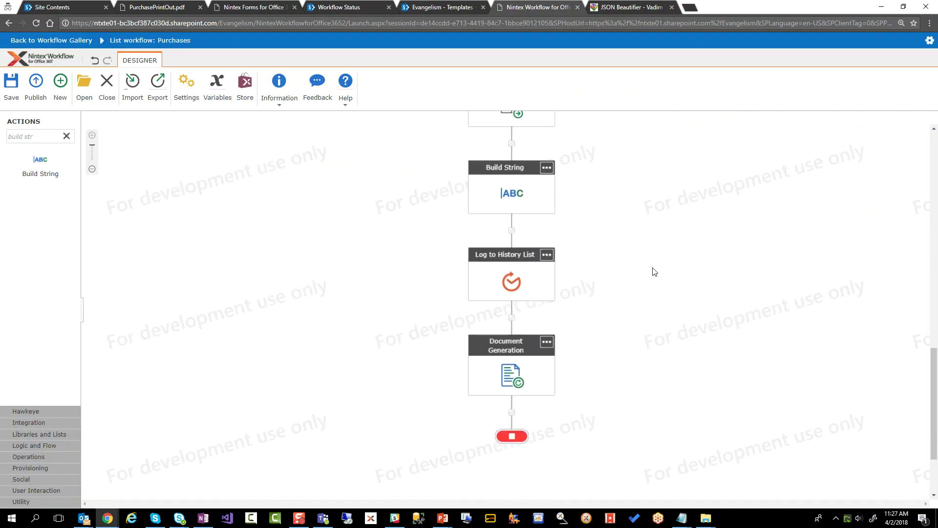
pyautogui.scroll(1, 654, 272)
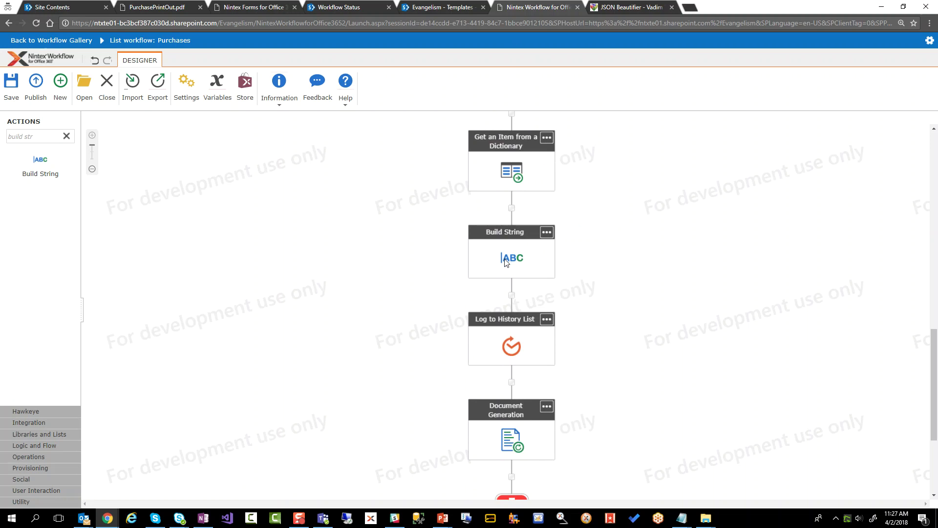
pyautogui.doubleClick(506, 263)
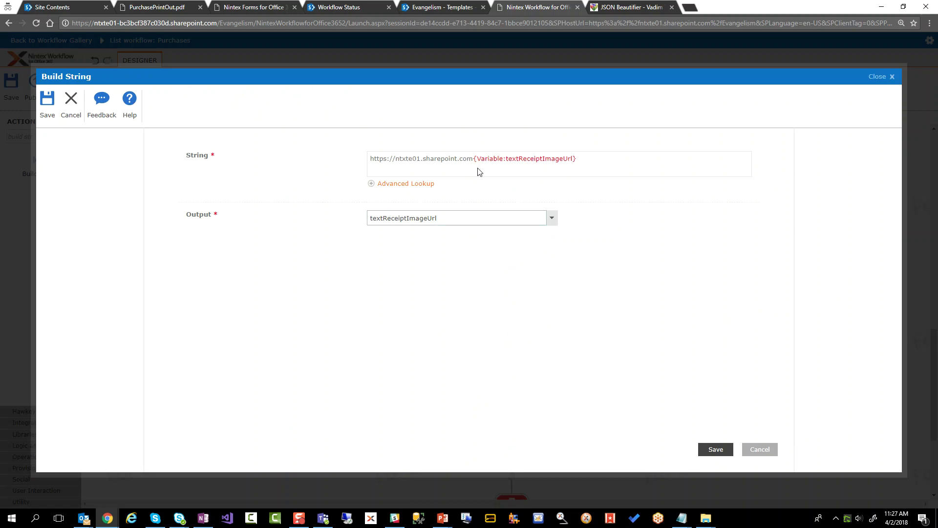
pyautogui.click(681, 517)
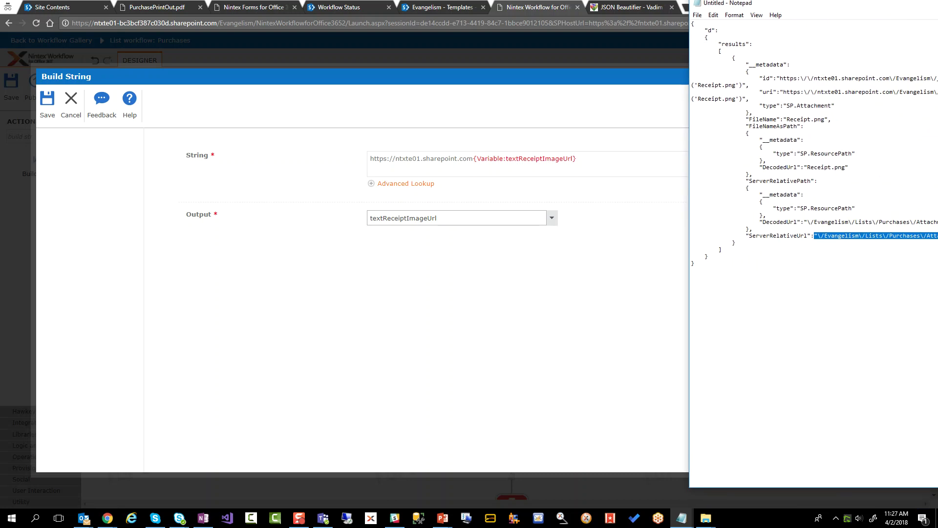
pyautogui.moveTo(935, 3); pyautogui.dragTo(833, 0)
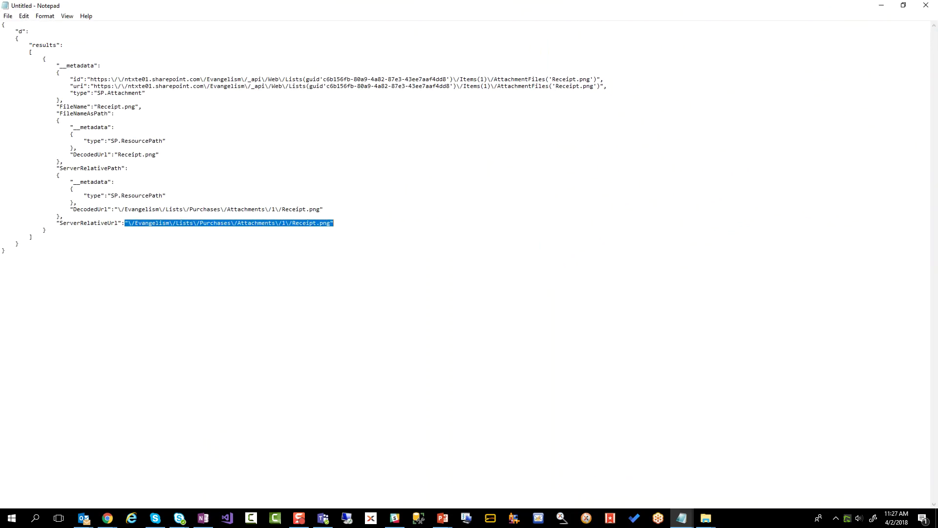
pyautogui.click(180, 121)
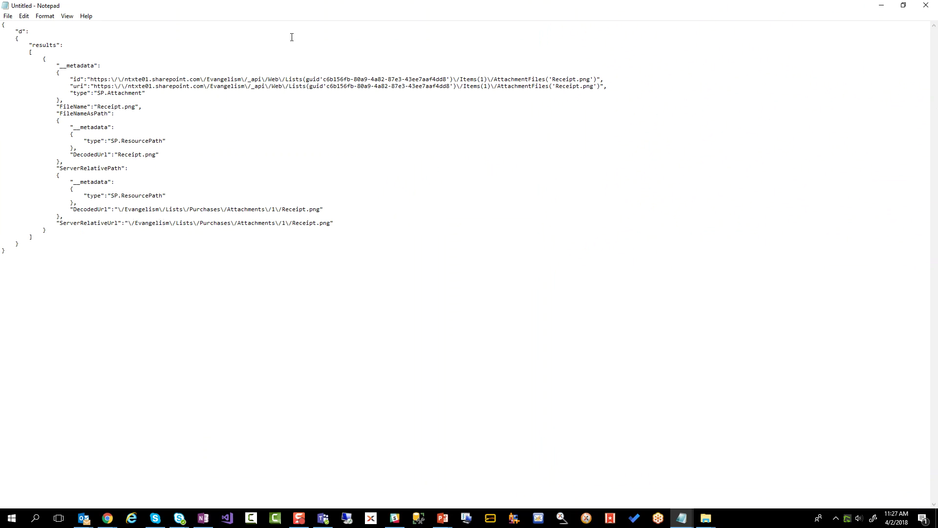
pyautogui.moveTo(300, 8); pyautogui.dragTo(936, 11)
pyautogui.click(733, 293)
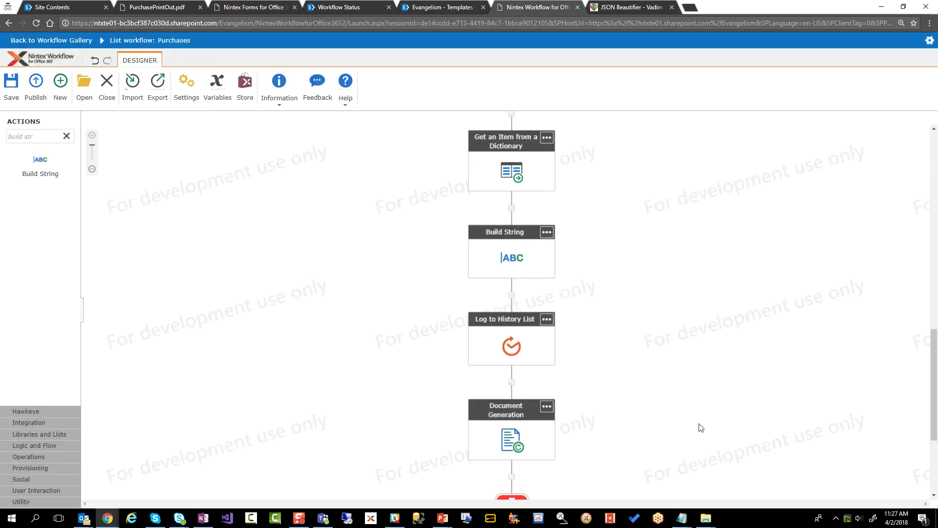
pyautogui.doubleClick(509, 442)
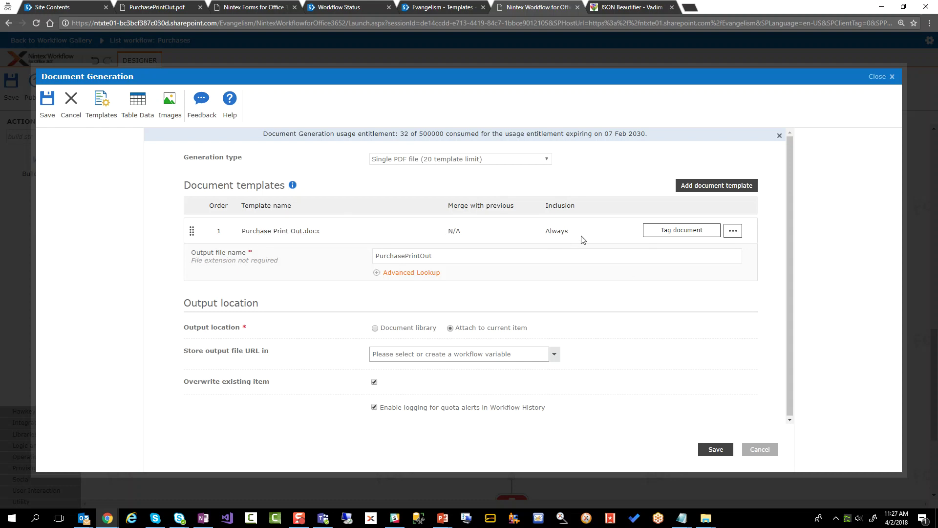
# Open the Document Generation template Purchase Print Out.docx for editing in Word.
pyautogui.click(684, 232)
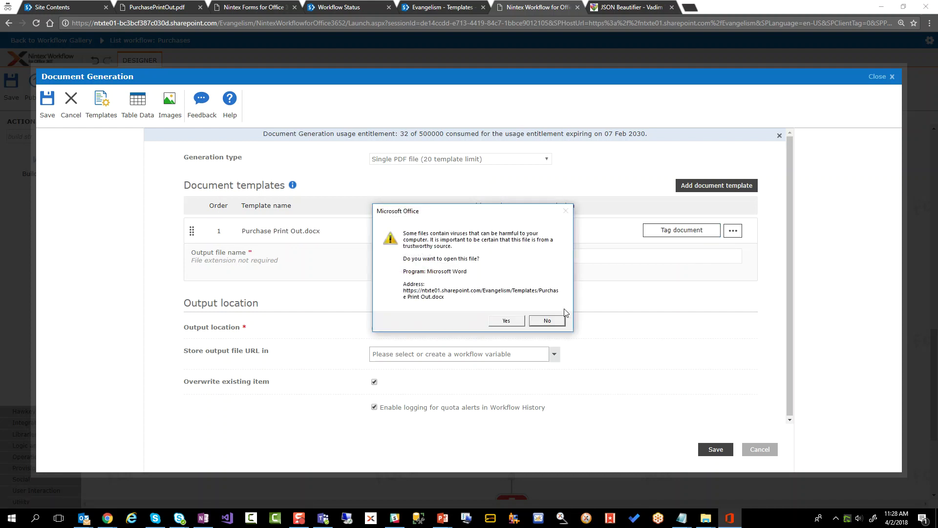
# Confirm the Microsoft Office prompt so Purchase Print Out.docx opens in Word.
pyautogui.click(500, 320)
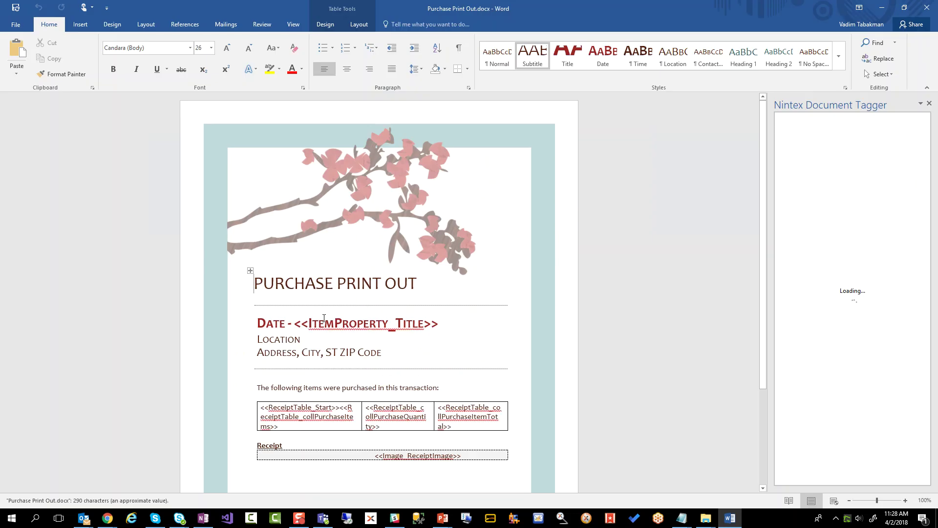
# Select the <<ItemProperty_Title>> tag, then try Justify on the receipt image line and restore left alignment.
pyautogui.moveTo(295, 325); pyautogui.dragTo(438, 329)
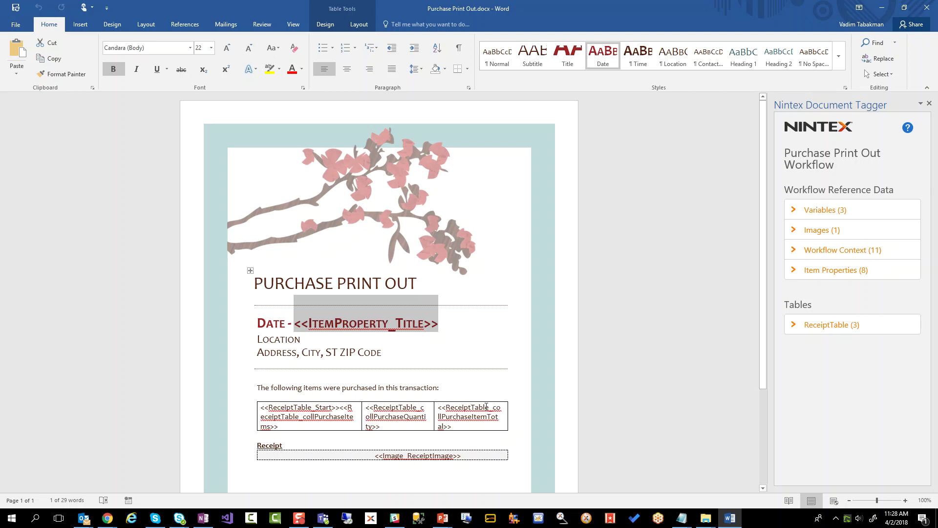
pyautogui.click(372, 455)
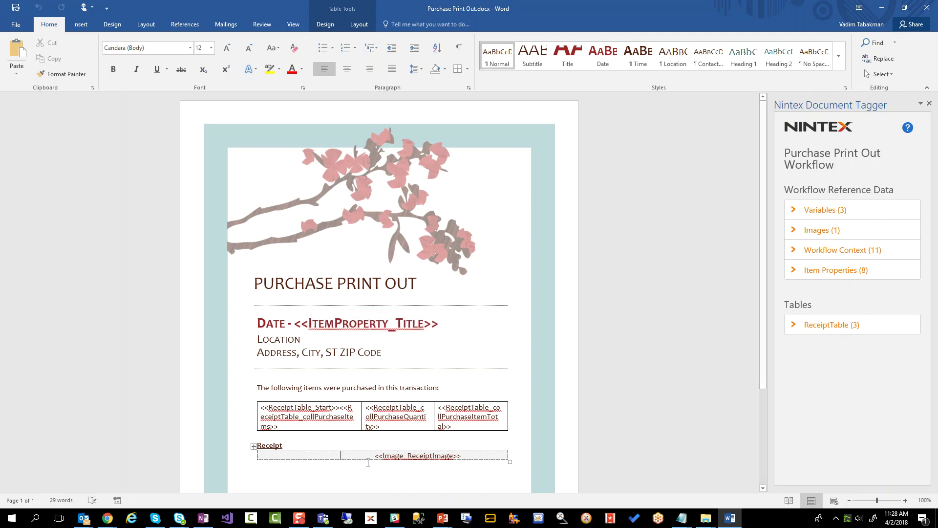
pyautogui.press('BackSpace')
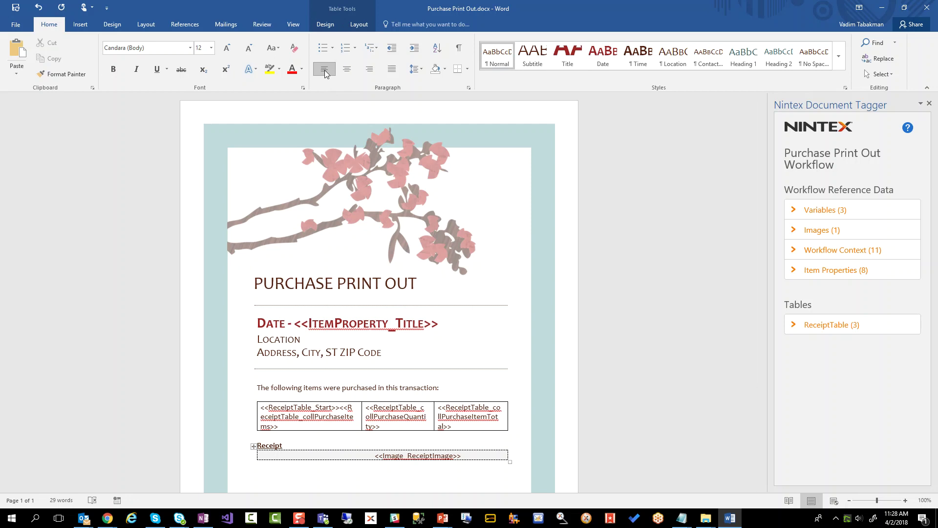
pyautogui.click(391, 68)
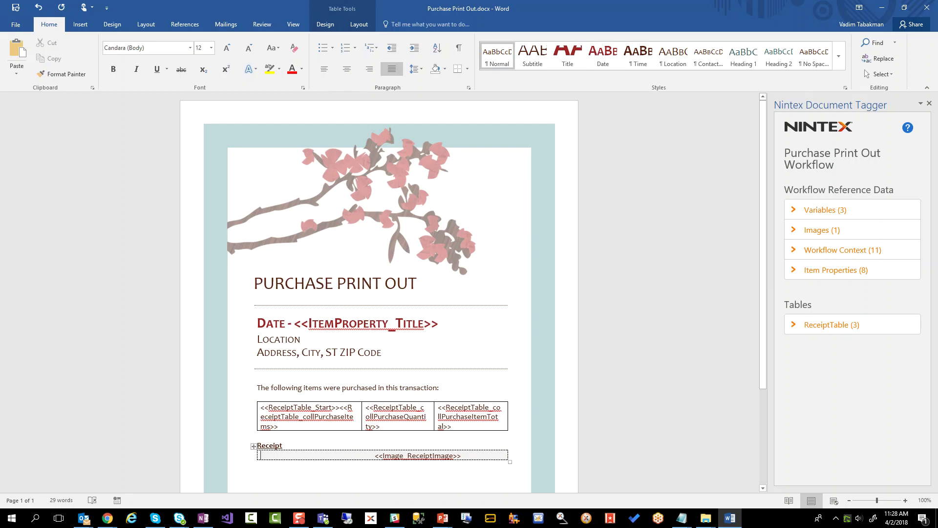
pyautogui.click(324, 69)
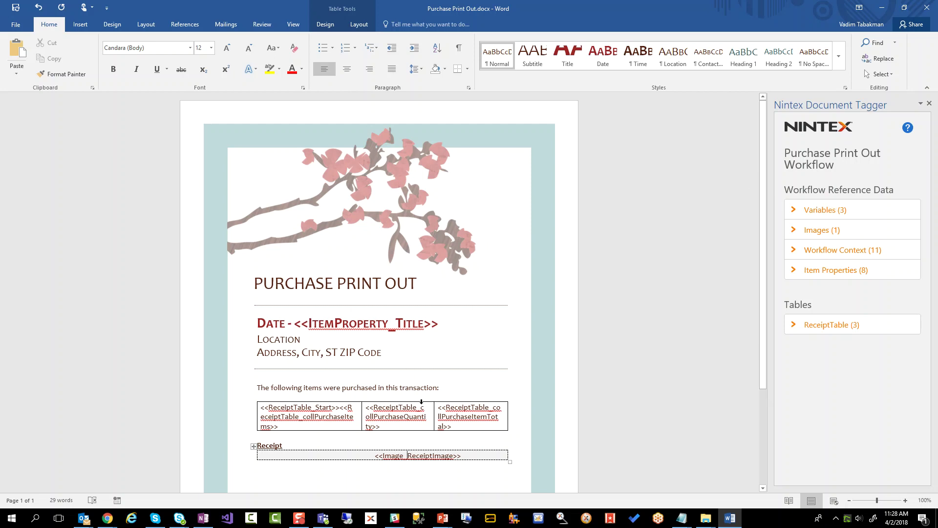
# Expand the Images and ReceiptTable tag lists in the tagger, then close the template discarding changes.
pyautogui.click(813, 231)
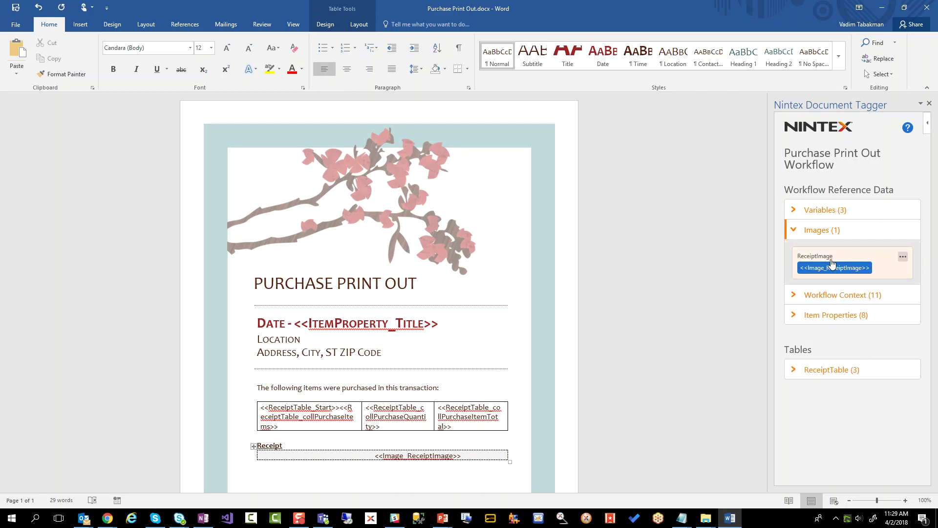
pyautogui.click(792, 370)
pyautogui.scroll(-3, 809, 387)
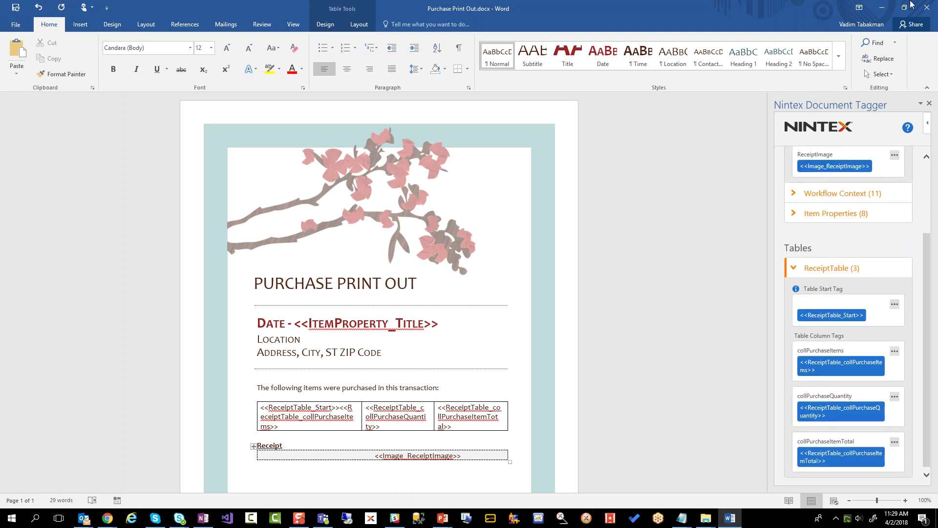
pyautogui.click(927, 9)
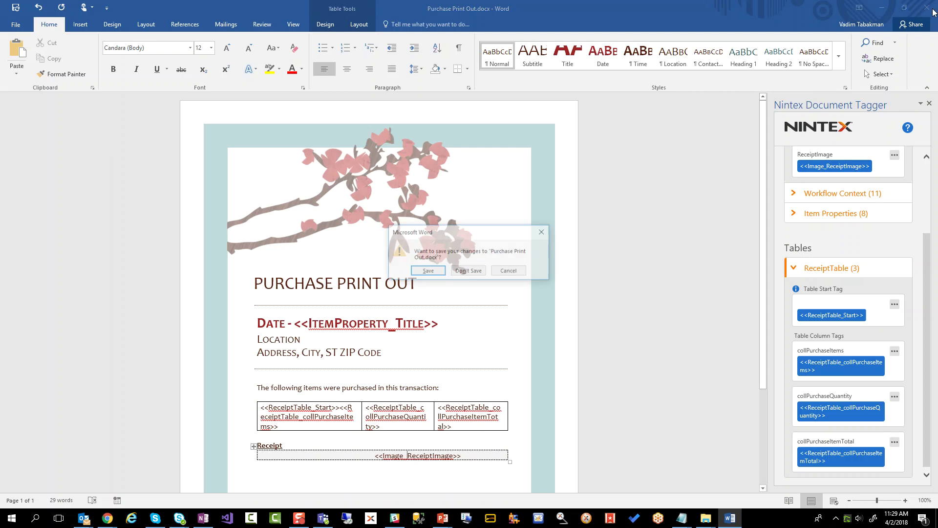
pyautogui.click(469, 271)
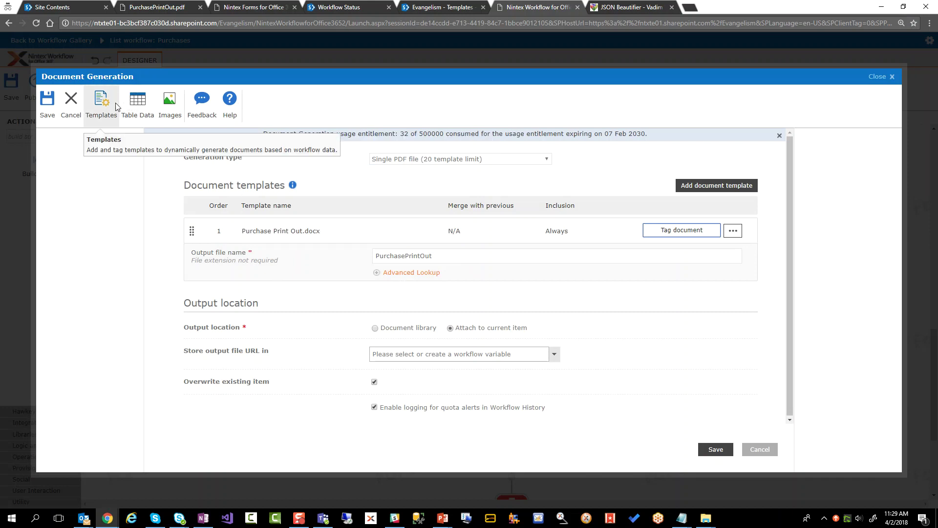
# Check that ReceiptImage maps to {Variable:textReceiptImageUrl} and save the mapping unchanged.
pyautogui.click(166, 116)
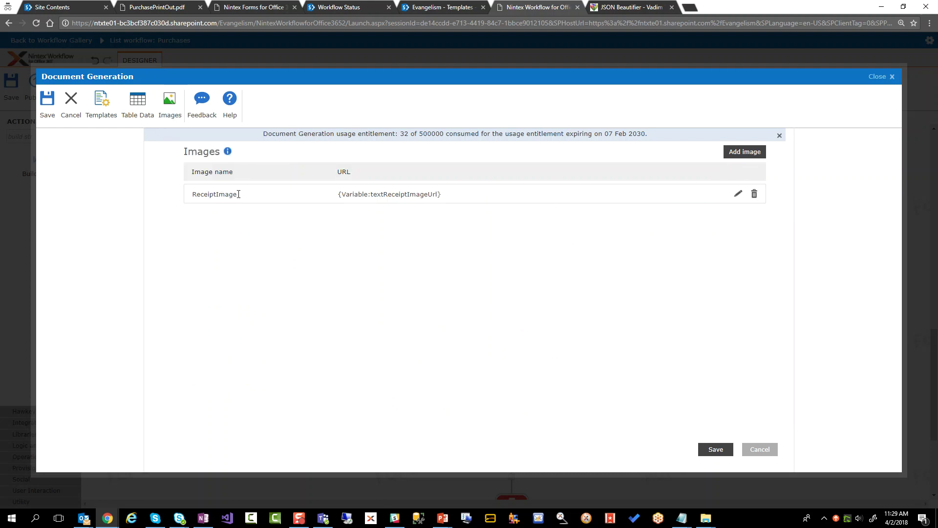
pyautogui.moveTo(238, 194); pyautogui.dragTo(189, 196)
pyautogui.moveTo(443, 195); pyautogui.dragTo(333, 197)
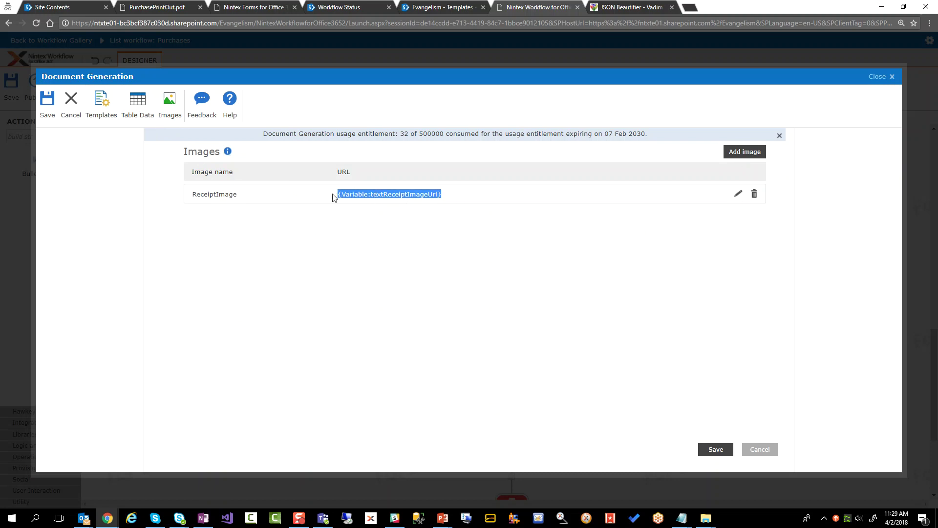
pyautogui.click(737, 194)
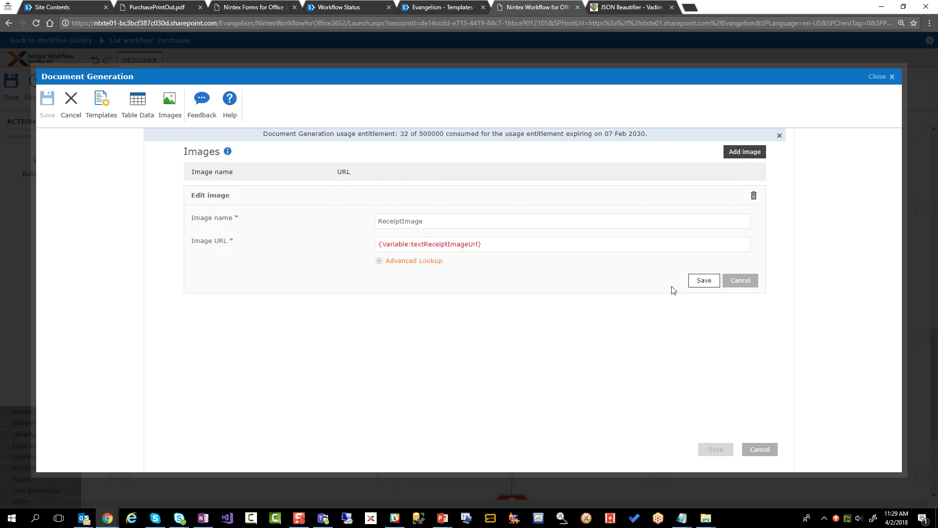
pyautogui.click(740, 281)
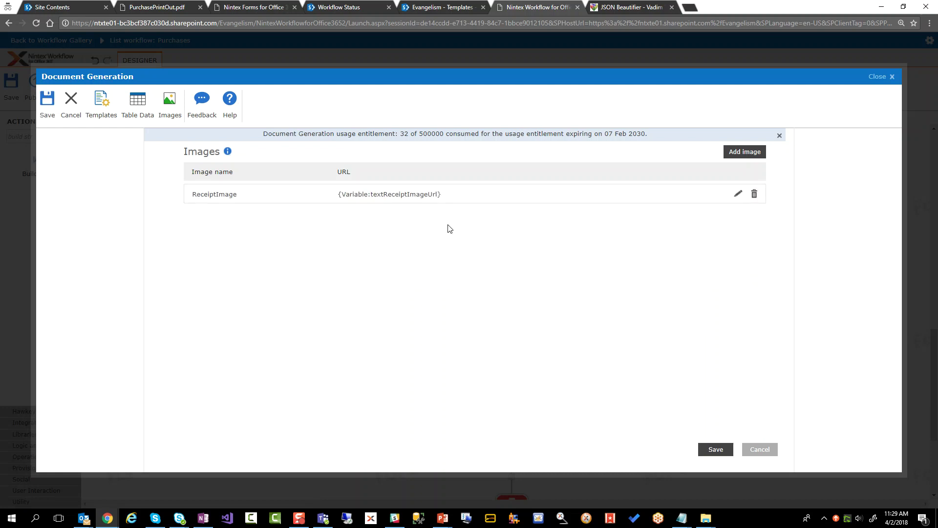
# Open the ReceiptTable mapping under Table Data and confirm its repeated format type stays Row.
pyautogui.click(135, 102)
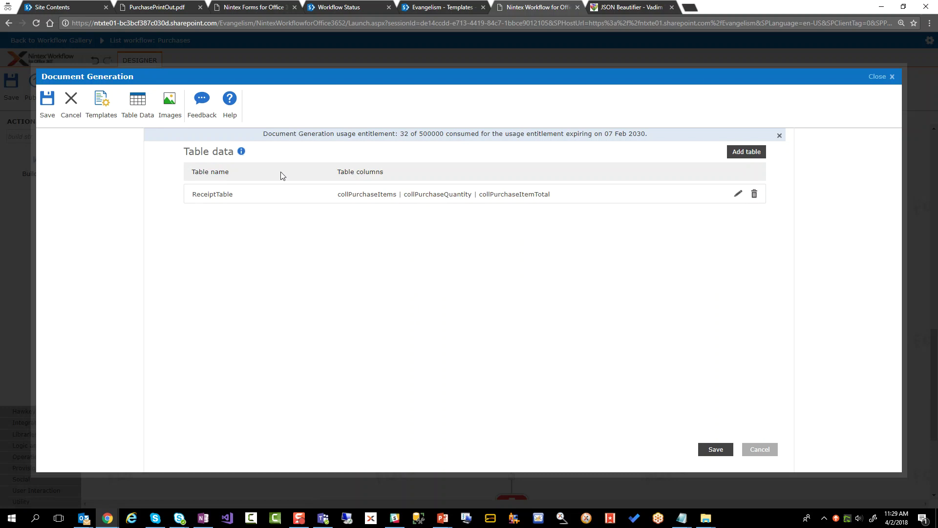
pyautogui.click(737, 198)
pyautogui.moveTo(435, 225); pyautogui.dragTo(368, 221)
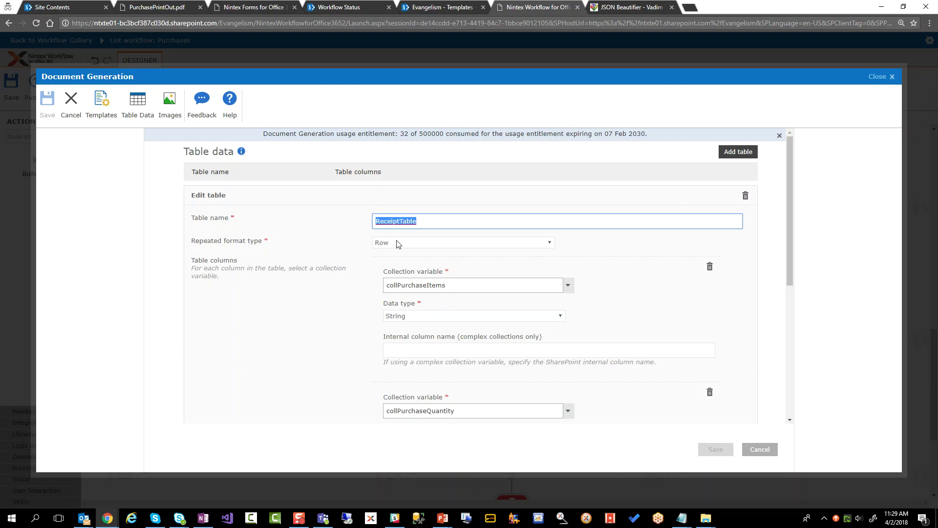
pyautogui.click(379, 242)
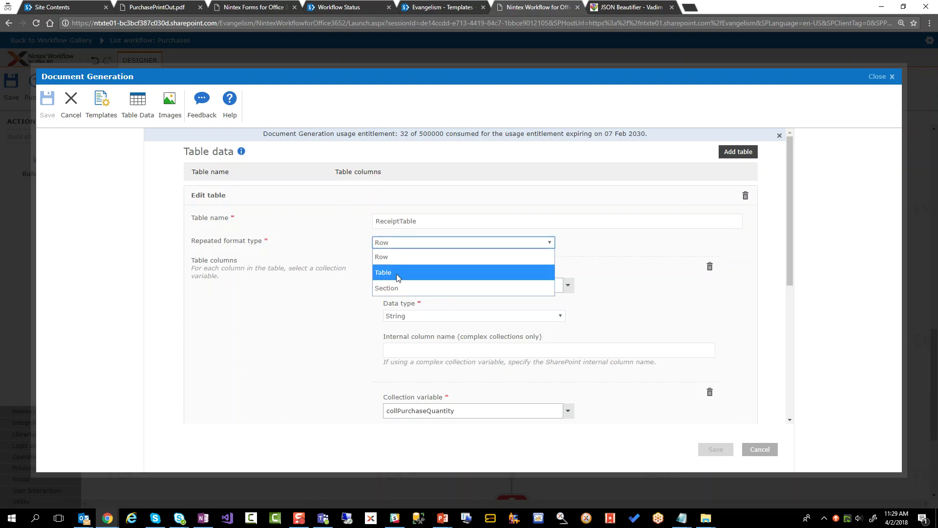
pyautogui.click(323, 223)
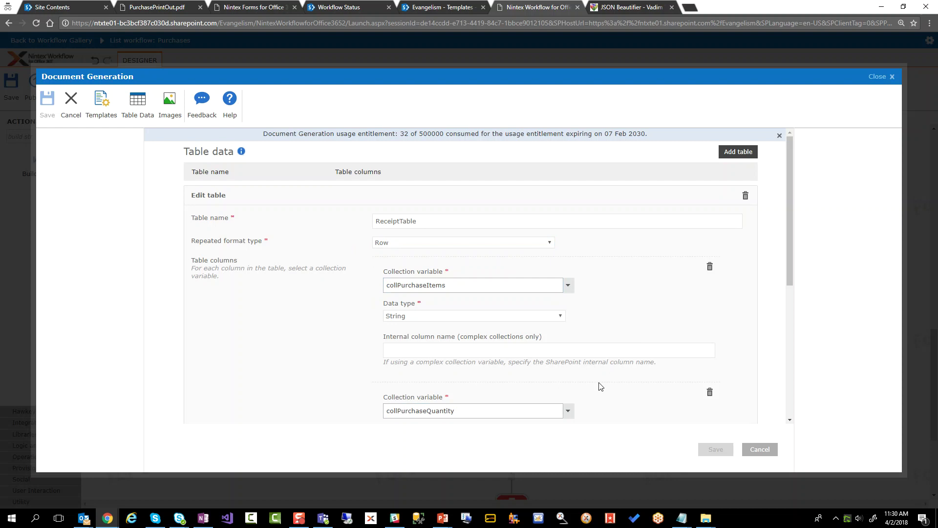
# Scroll through the collPurchaseItems, collPurchaseQuantity and collPurchaseItemTotal columns, then cancel the editor.
pyautogui.scroll(-3, 791, 277)
pyautogui.scroll(-2, 806, 378)
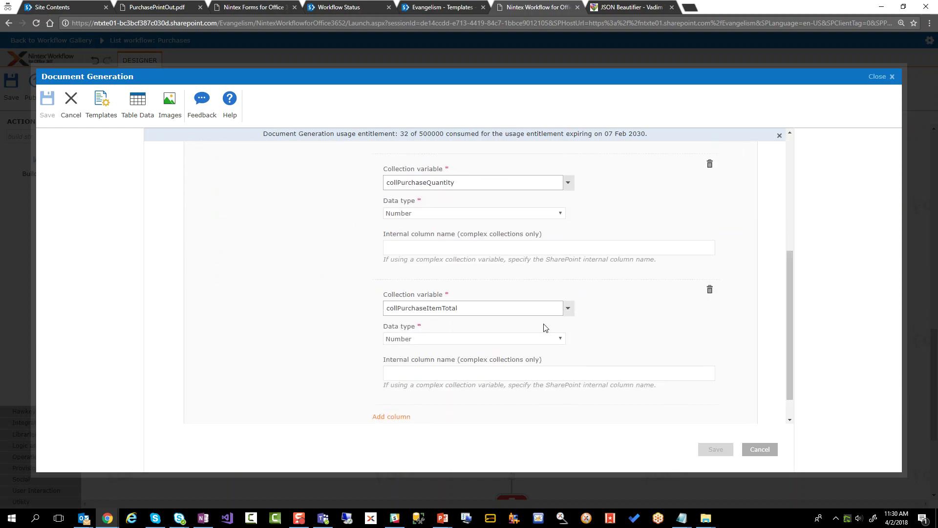
pyautogui.moveTo(788, 331); pyautogui.dragTo(795, 229)
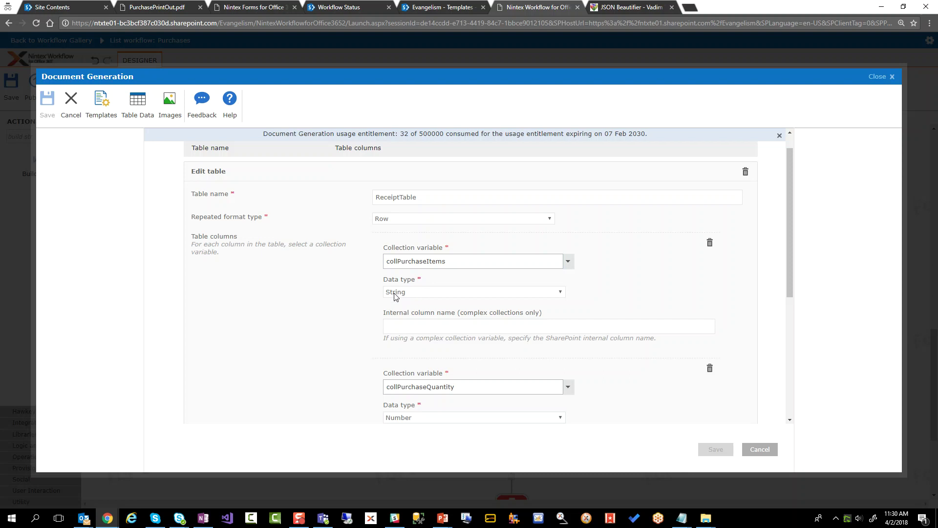
pyautogui.scroll(-3, 439, 371)
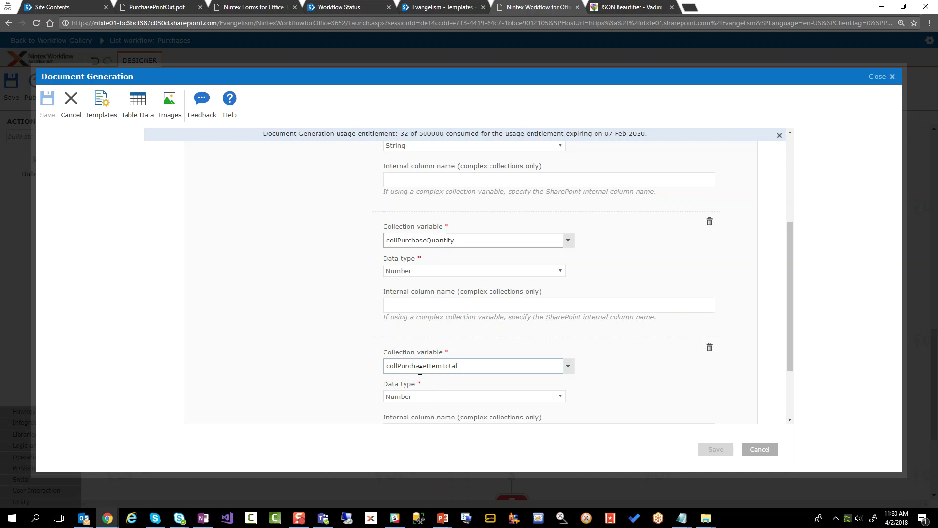
pyautogui.scroll(-2, 419, 371)
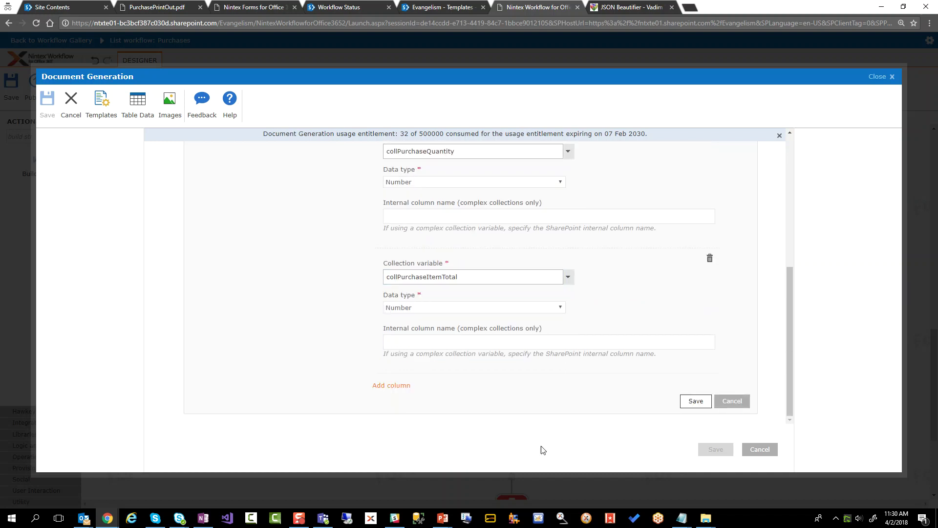
pyautogui.click(733, 401)
# Reopen the Document Generation action and open Purchase Print Out.docx in Word for tagging.
pyautogui.click(761, 448)
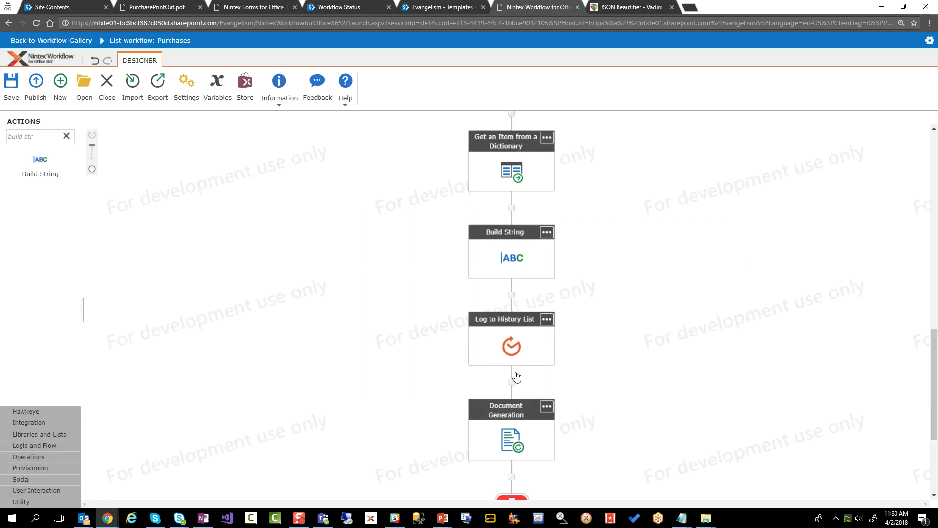
pyautogui.doubleClick(514, 434)
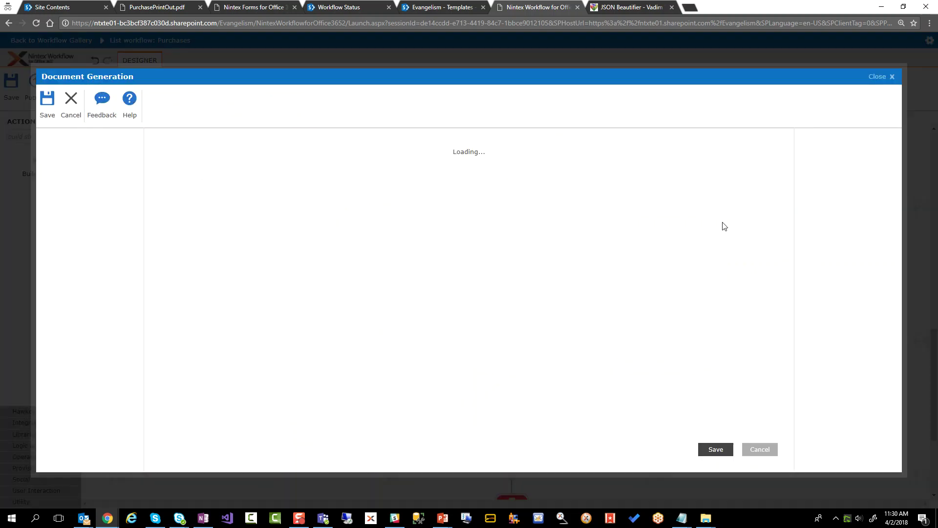
pyautogui.click(693, 234)
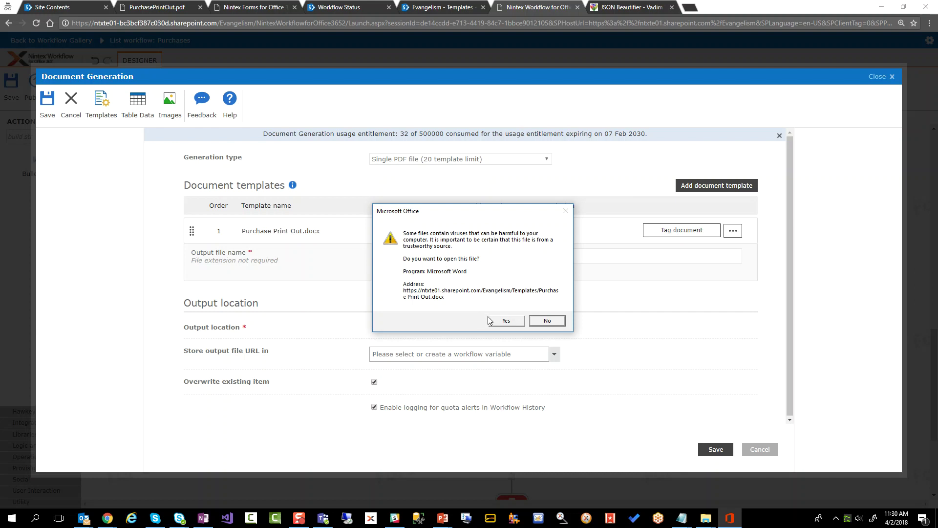
pyautogui.click(506, 324)
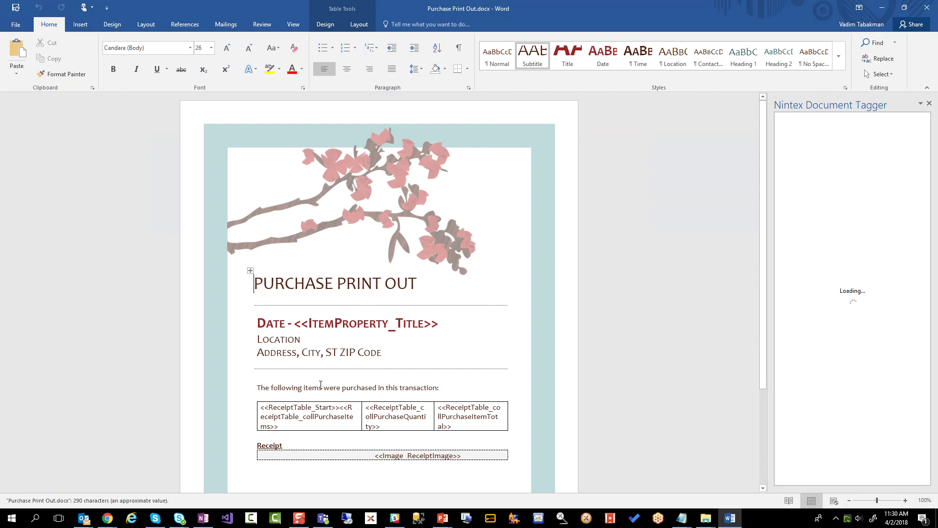
# Delete the old item, quantity and item-total merge fields from the receipt table cells.
pyautogui.tripleClick(295, 414)
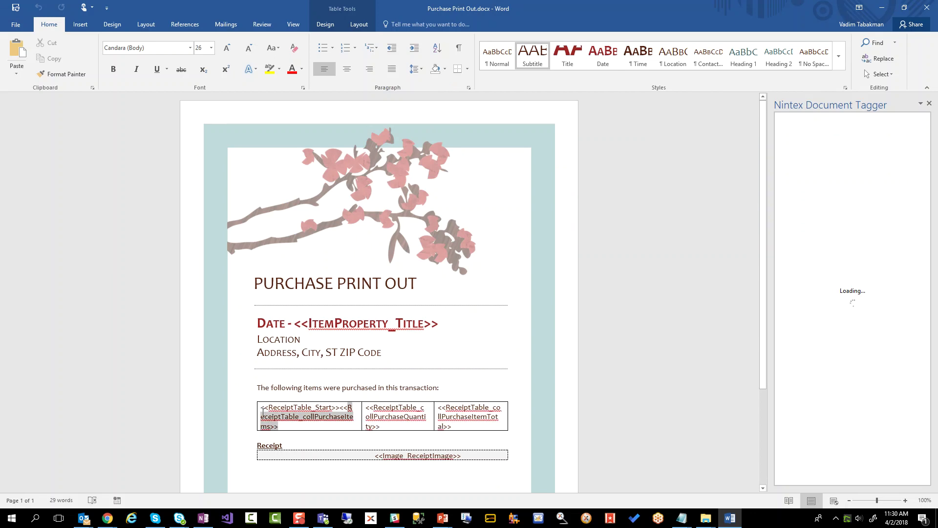
pyautogui.press('Delete')
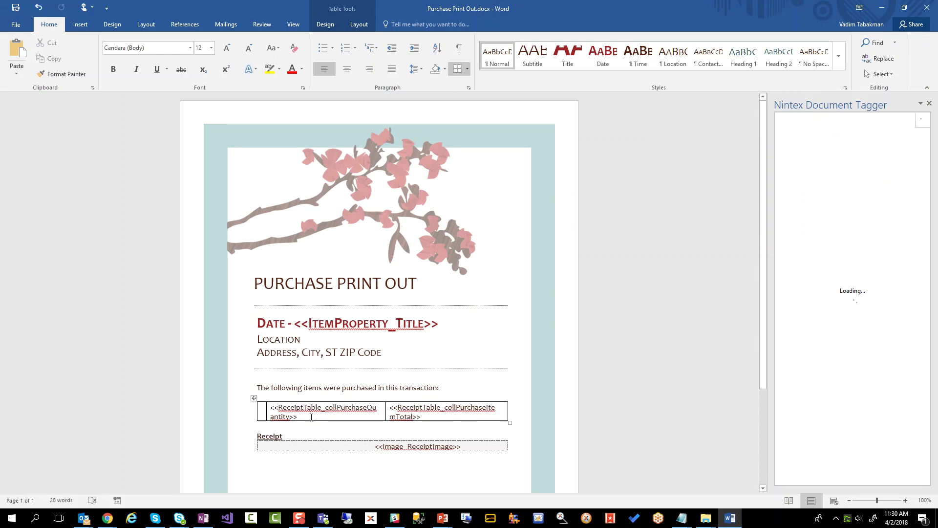
pyautogui.tripleClick(296, 417)
pyautogui.press('Delete')
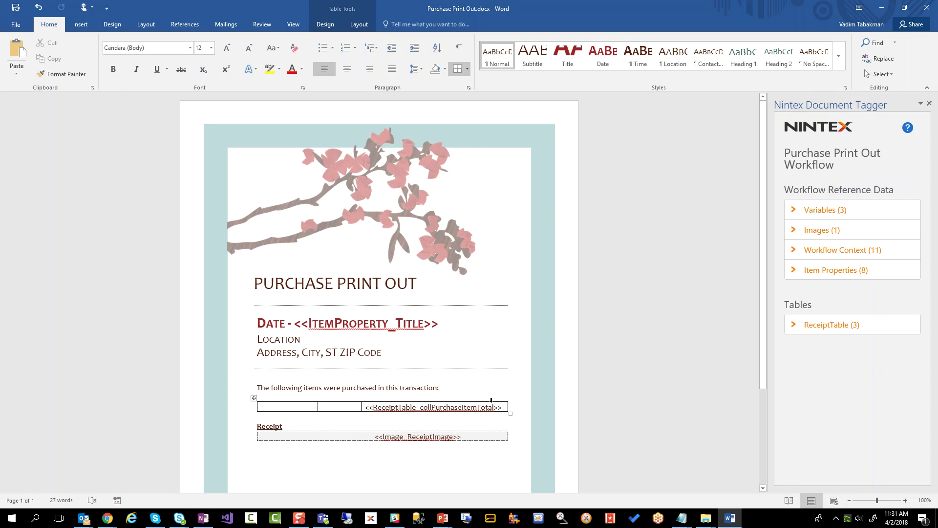
pyautogui.moveTo(500, 407); pyautogui.dragTo(365, 407)
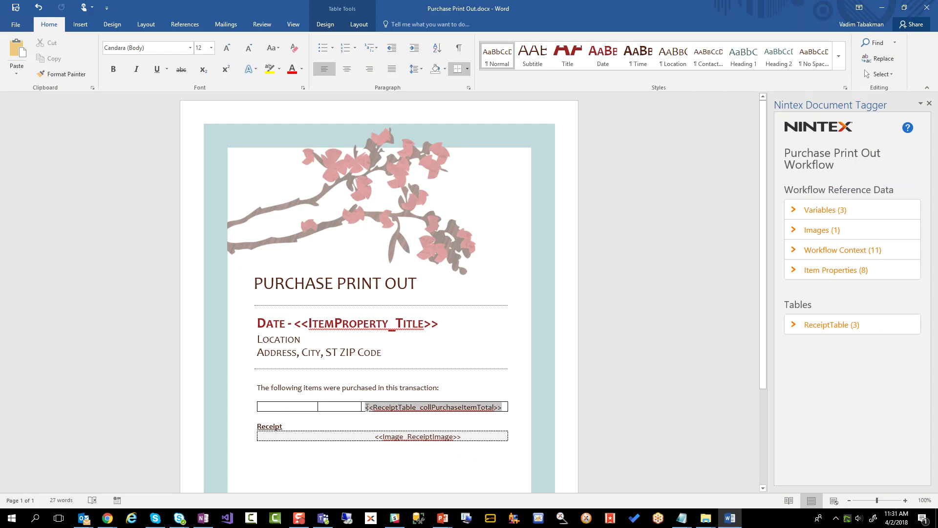
pyautogui.click(301, 407)
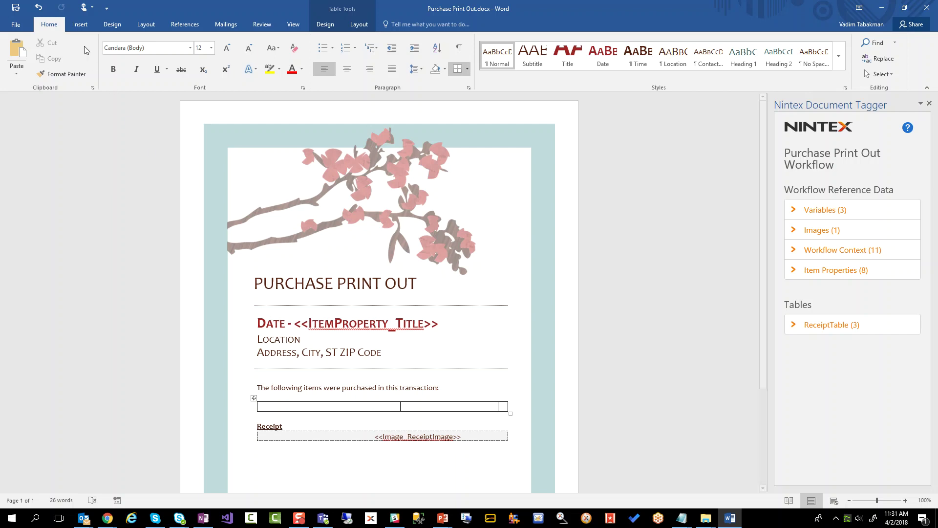
# Try Insert > Table without adding one, then expand ReceiptTable in the Nintex Document Tagger.
pyautogui.click(80, 24)
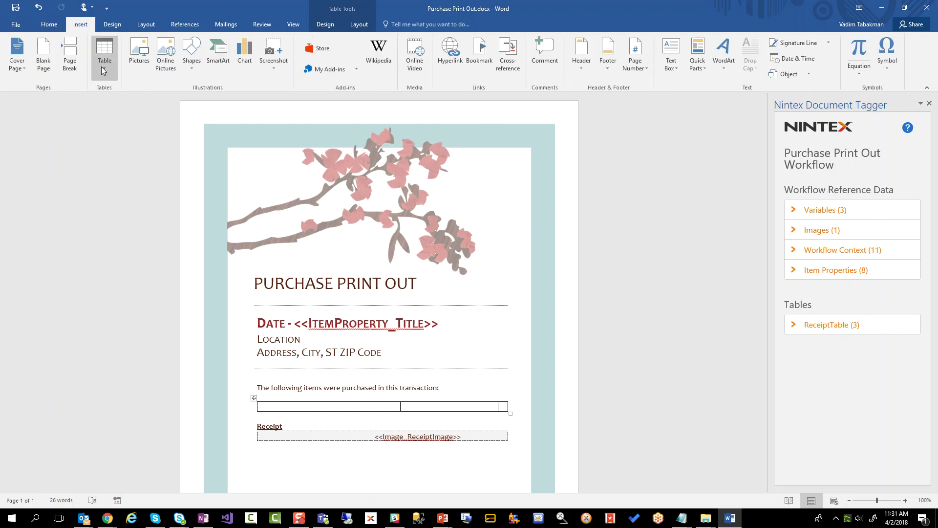
pyautogui.click(104, 63)
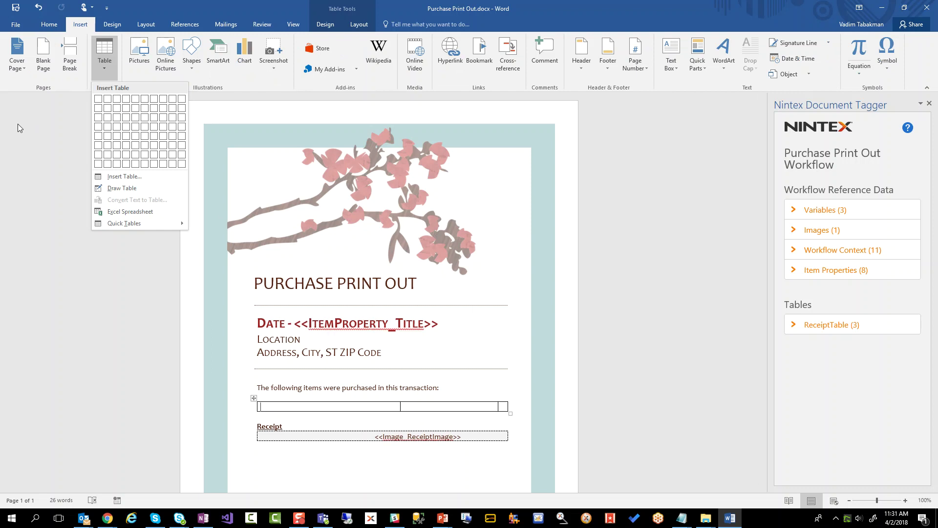
pyautogui.click(45, 285)
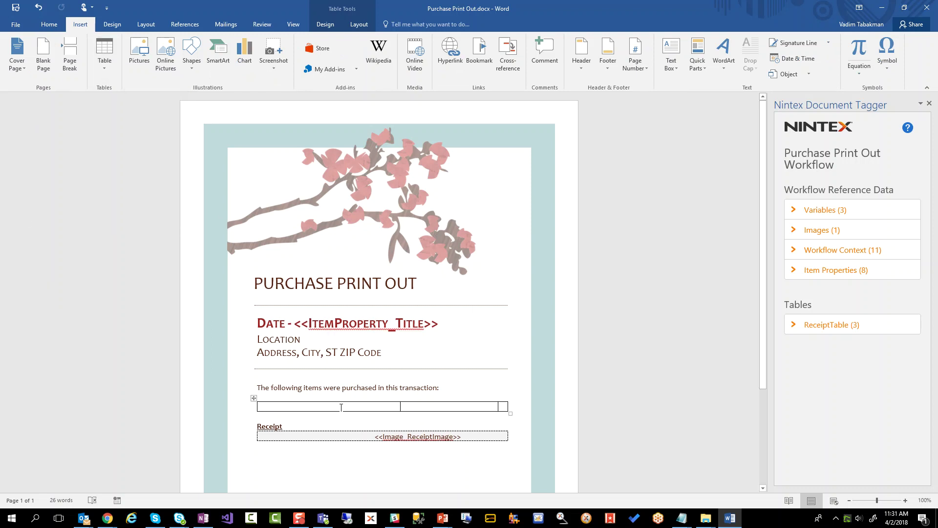
pyautogui.click(792, 327)
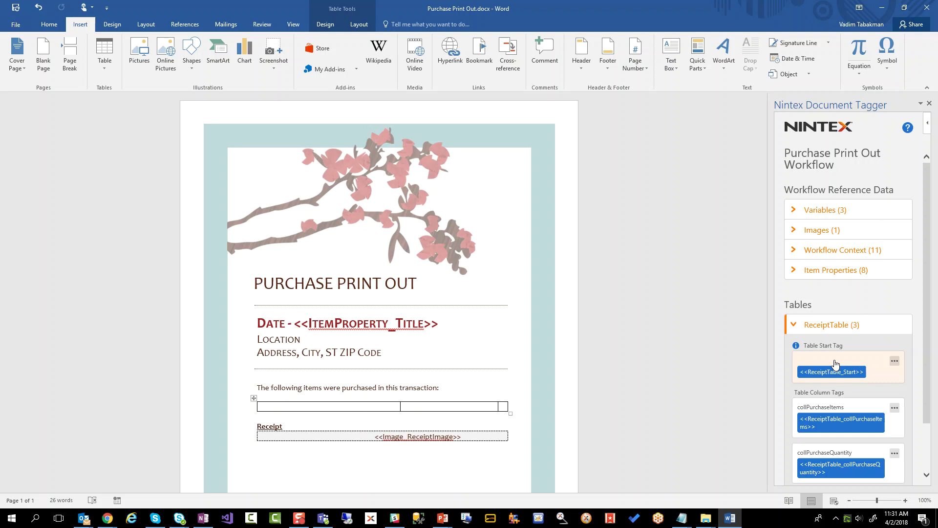
# Insert the ReceiptTable start tag plus collPurchaseItems, collPurchaseQuantity and collPurchaseItemTotal tags into the cells, then close Word.
pyautogui.click(834, 363)
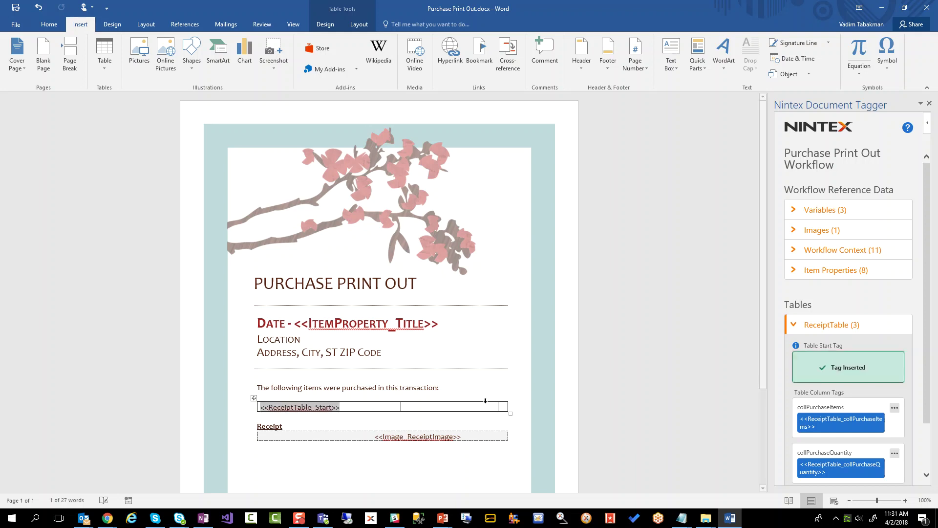
pyautogui.click(387, 408)
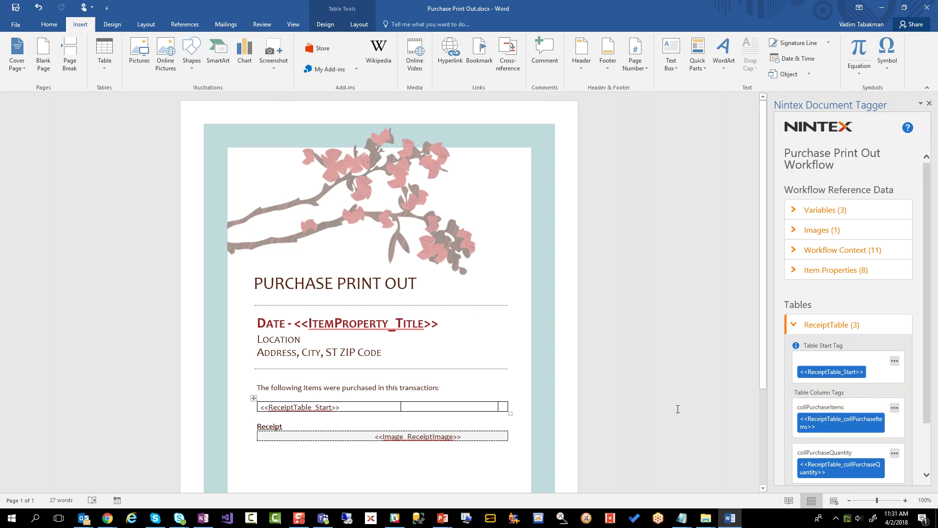
pyautogui.click(834, 410)
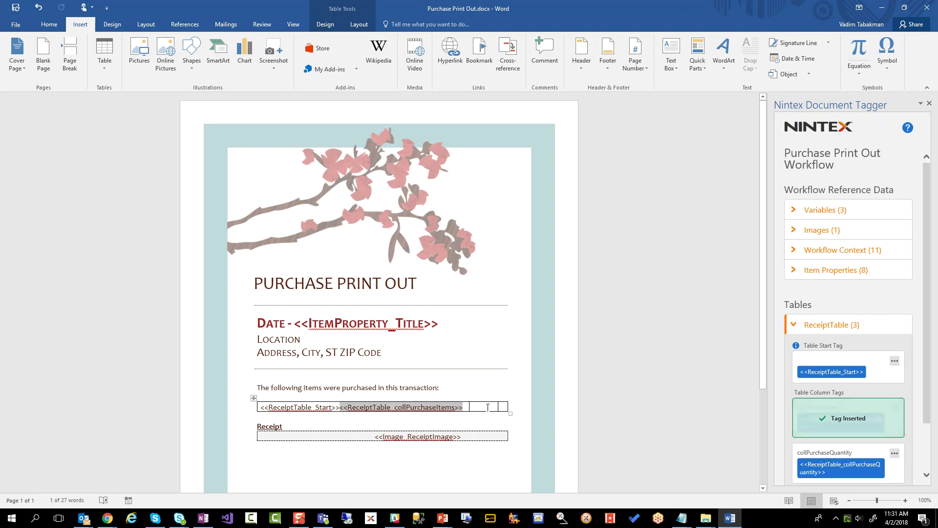
pyautogui.click(841, 459)
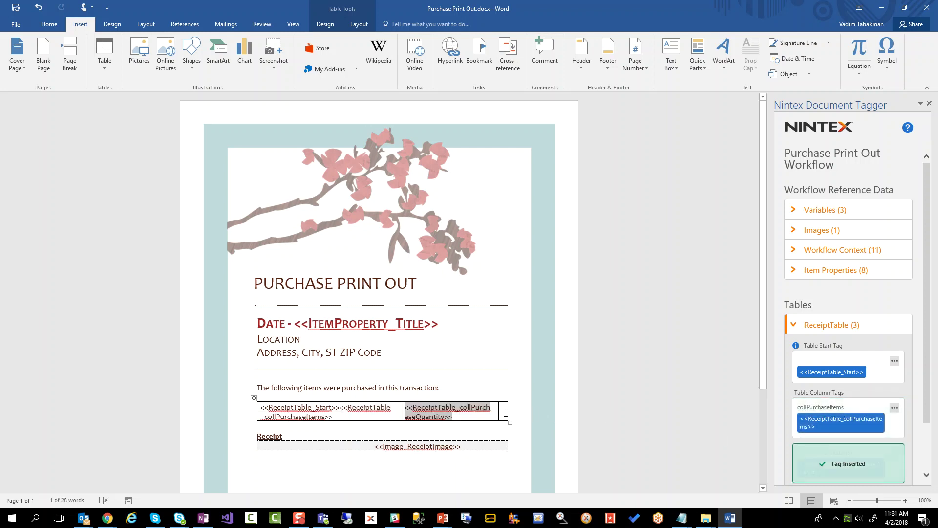
pyautogui.scroll(-1, 803, 434)
pyautogui.scroll(-1, 803, 434)
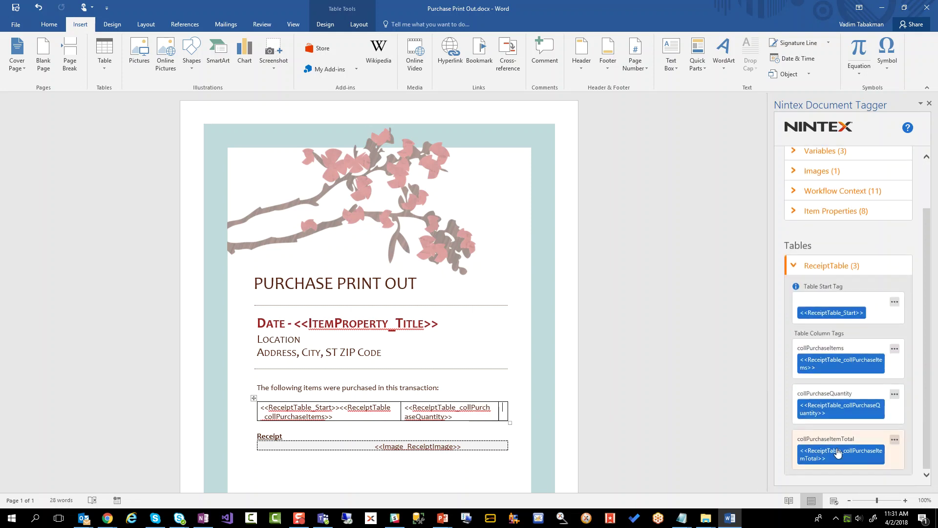
pyautogui.click(837, 445)
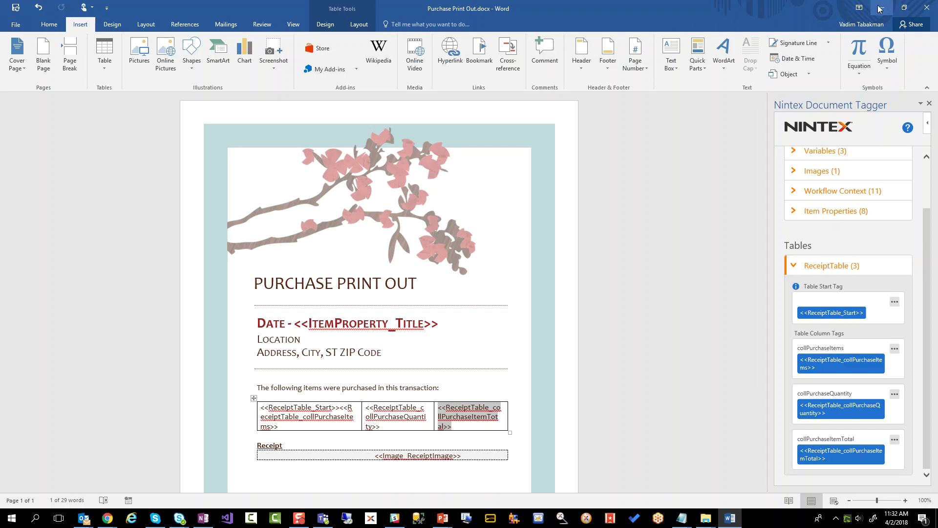
pyautogui.click(930, 9)
# Choose Don't Save in Word and cancel the Document Generation settings.
pyautogui.click(468, 271)
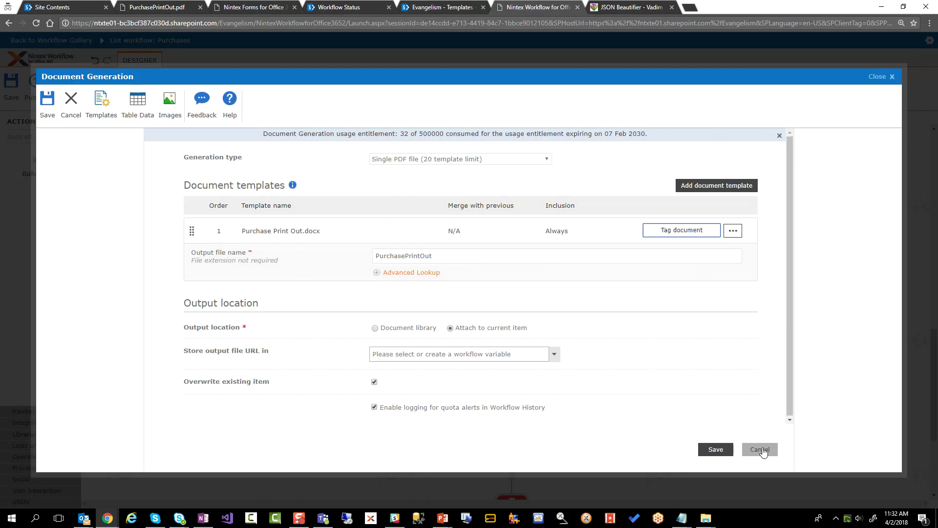
pyautogui.click(760, 449)
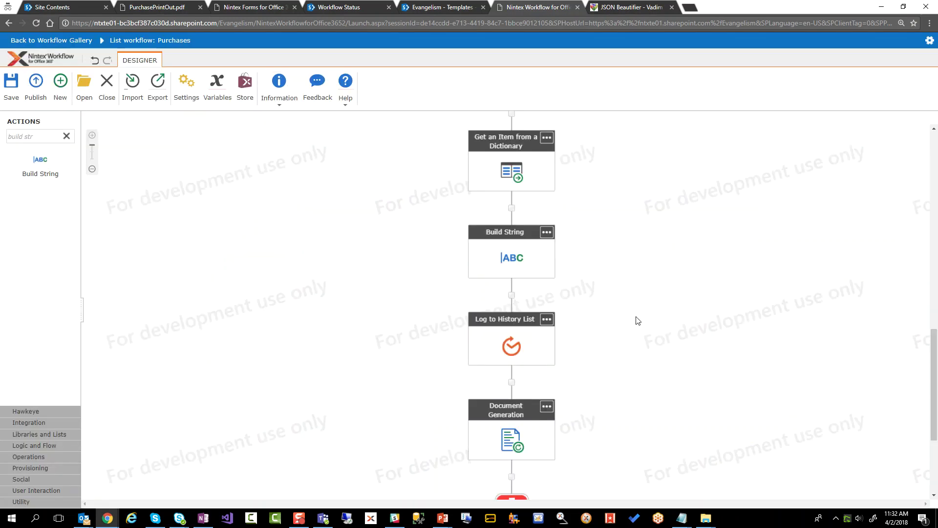